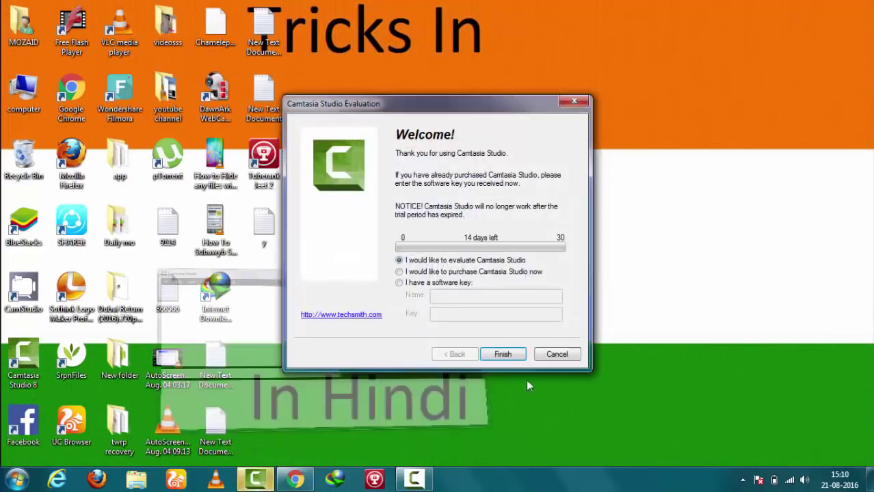
Dismiss the evaluation notice and the welcome dialog, and maximize the editor window
left_click(556, 355)
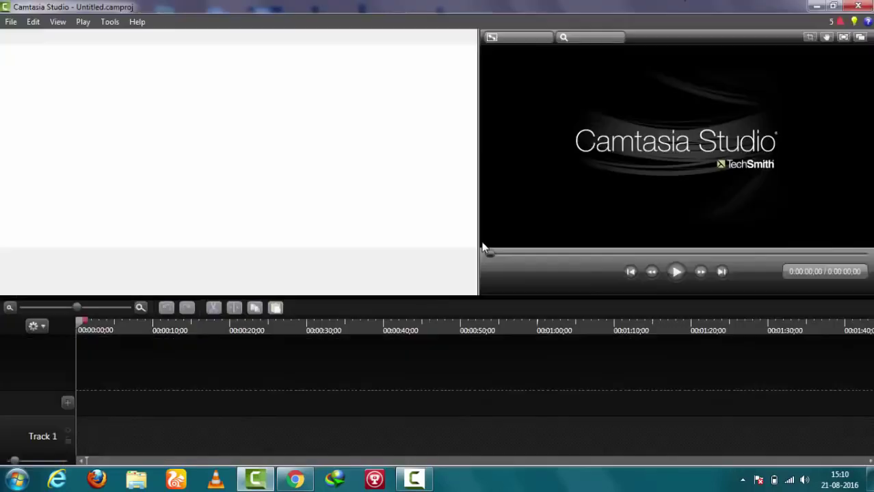
double_click(682, 9)
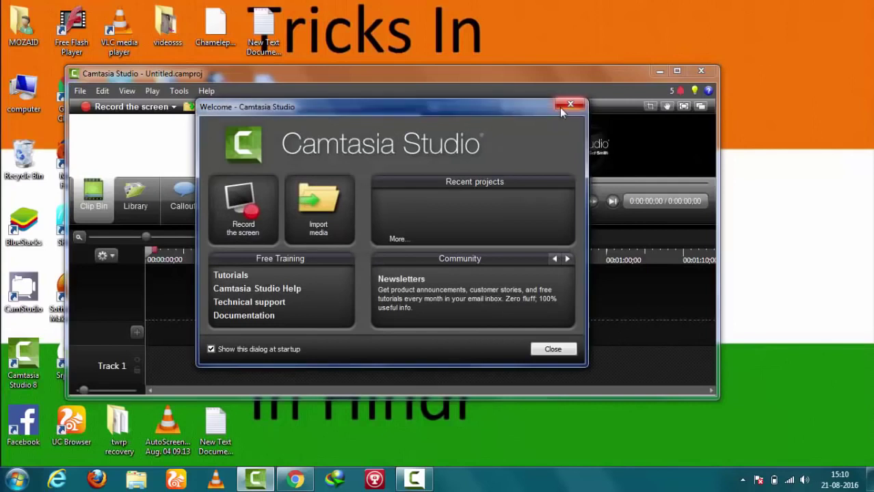
left_click(559, 107)
left_click(680, 72)
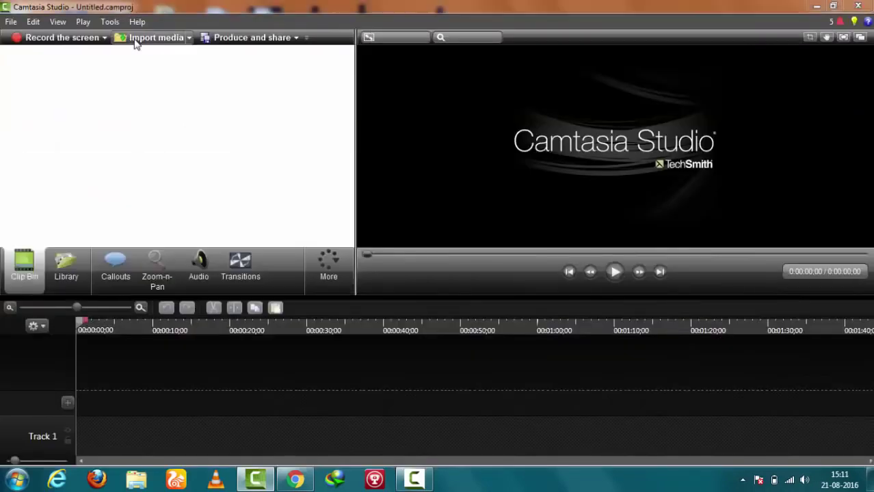
Import the video "6 WWE Superstars who are undefeated at SummerSlam" from Downloads and add it to Track 1 of the timeline
left_click(136, 39)
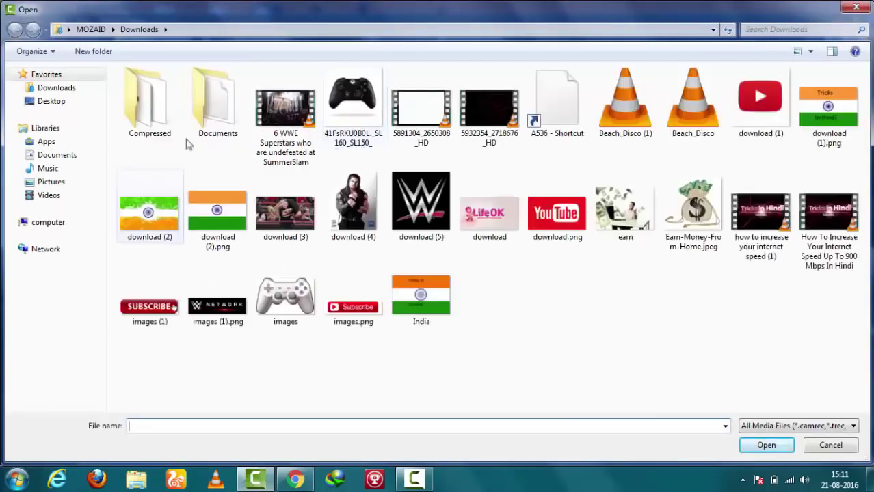
left_click(221, 217)
double_click(221, 218)
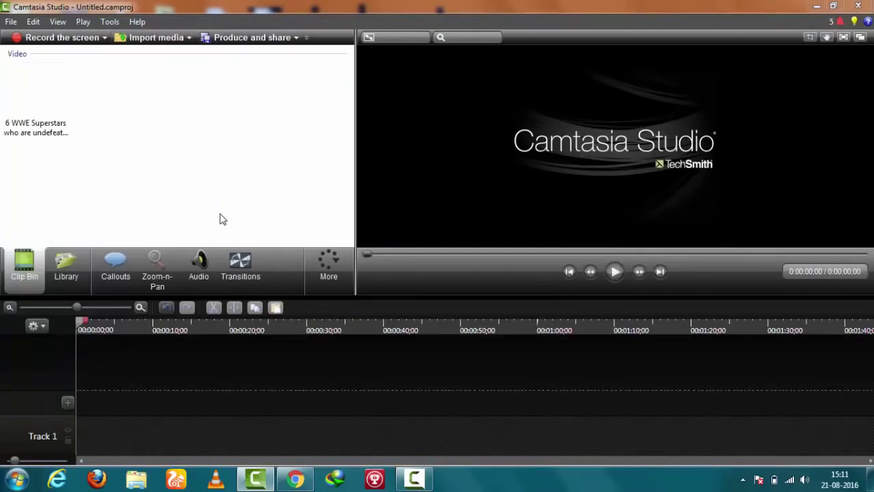
left_click(52, 92)
right_click(52, 92)
left_click(83, 100)
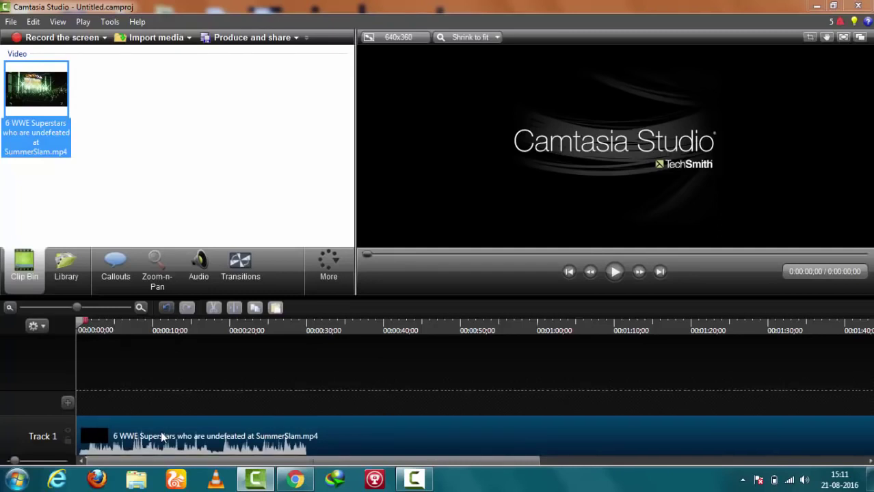
Copy the video clip on Track 1 and paste the duplicate onto a new Track 2 at the start of the timeline
right_click(162, 438)
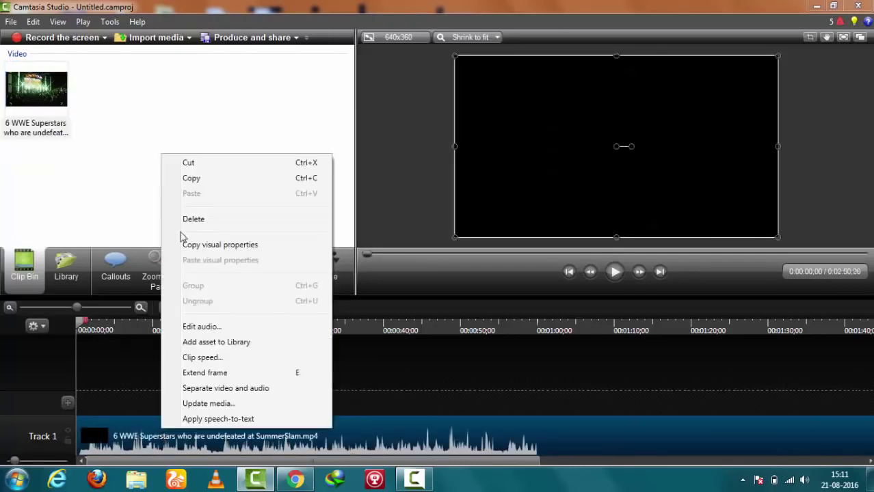
left_click(202, 178)
left_click(138, 407)
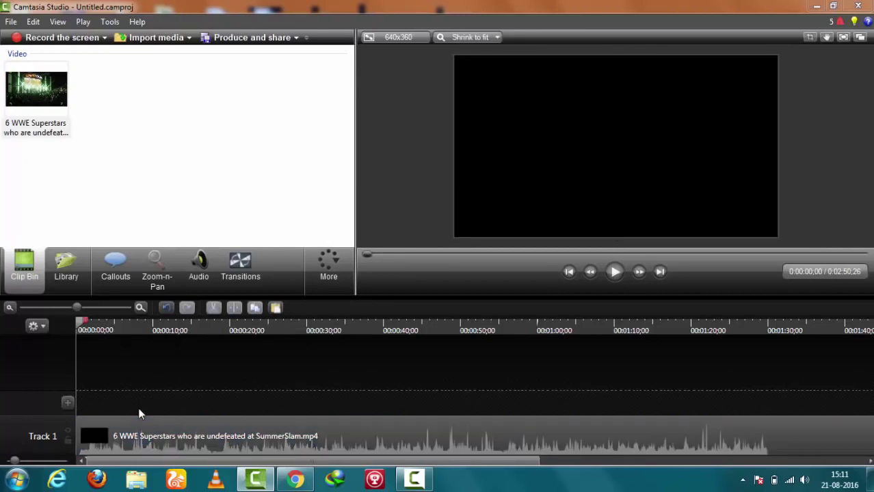
right_click(139, 408)
left_click(204, 214)
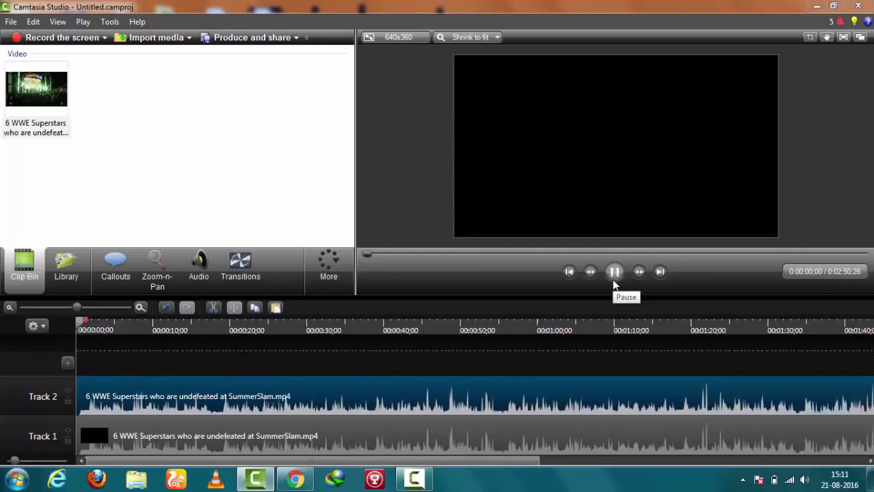
Shrink the Track 2 clip slightly on all four sides at about 11 seconds, centre it in the frame and preview it
left_click_drag(370, 255, 400, 256)
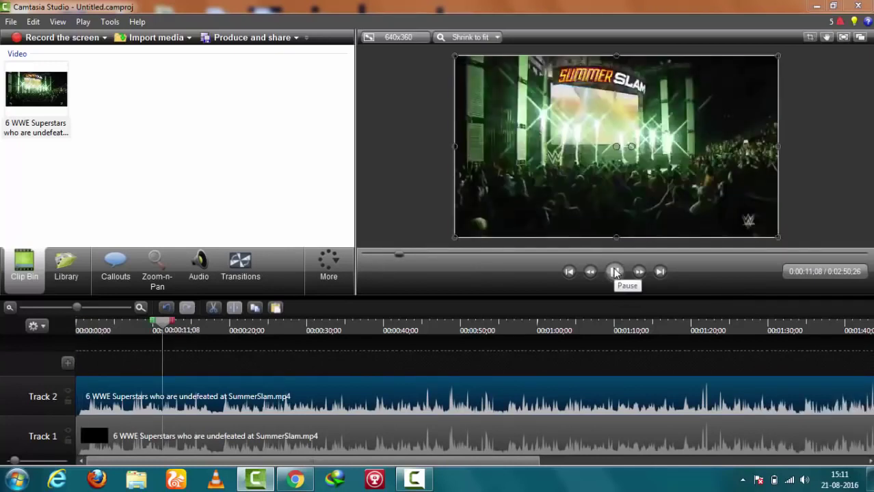
left_click(615, 272)
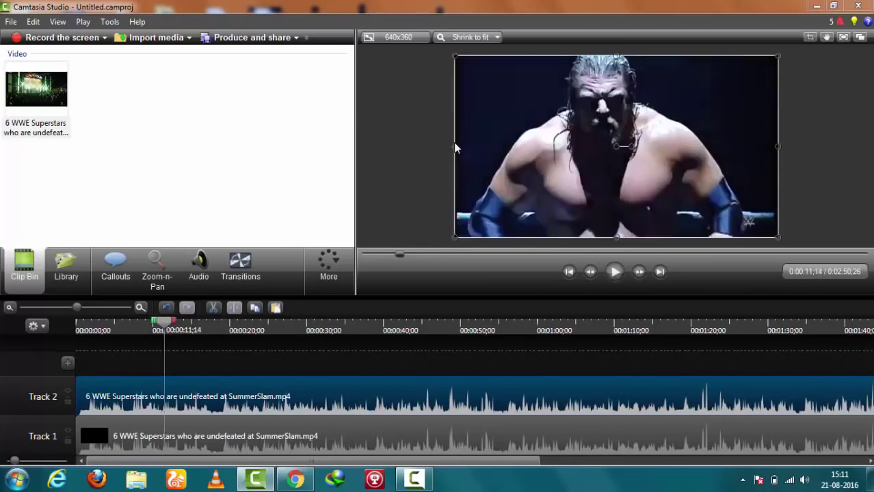
left_click_drag(452, 145, 463, 146)
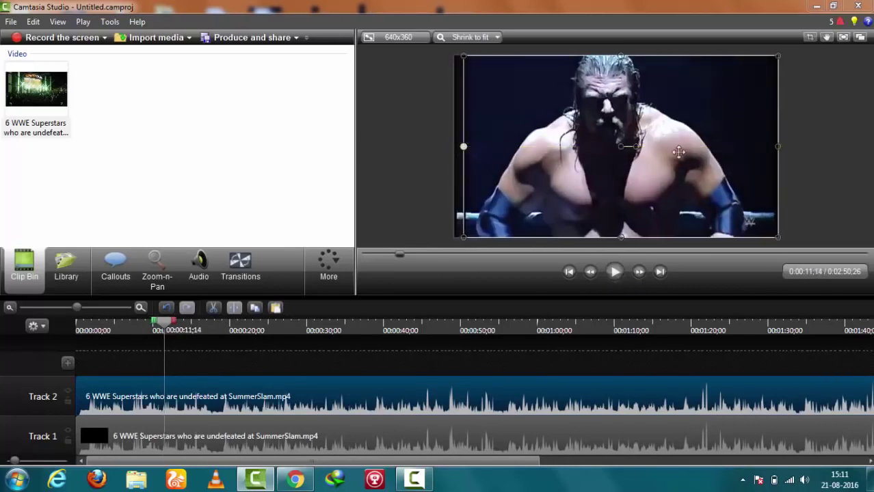
left_click_drag(776, 146, 771, 145)
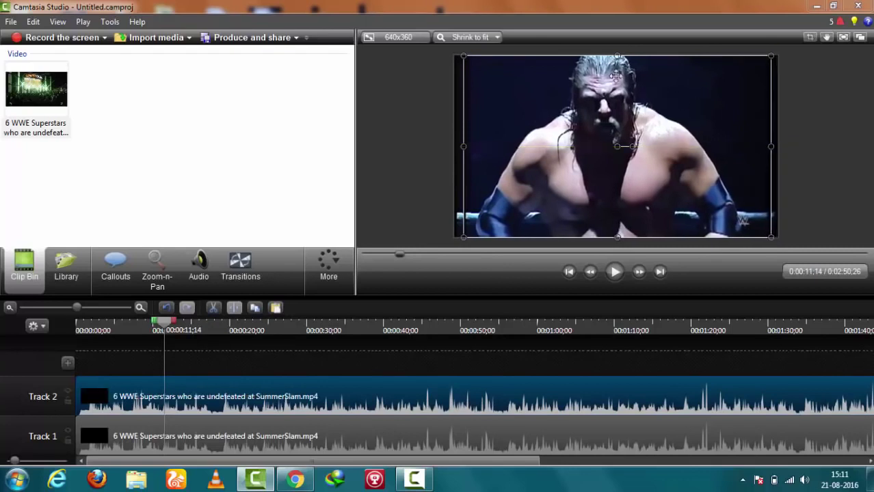
left_click_drag(618, 54, 618, 62)
left_click_drag(618, 237, 618, 229)
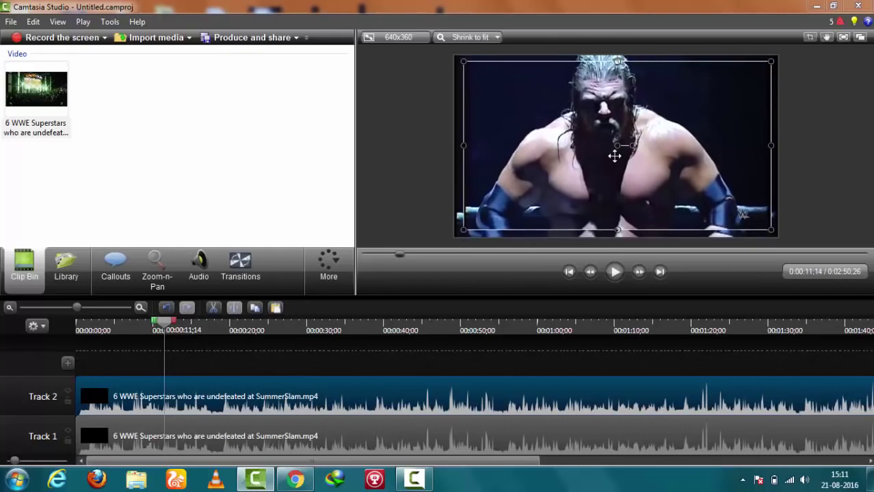
left_click_drag(617, 153, 614, 159)
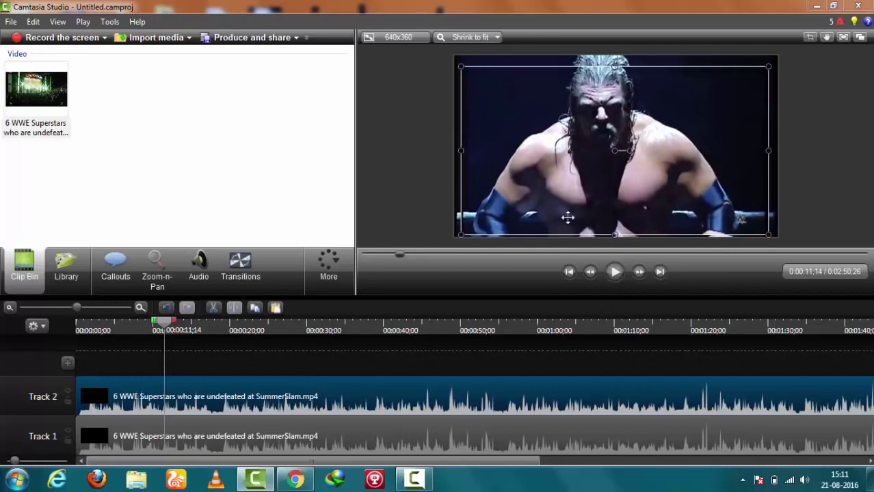
left_click_drag(566, 220, 566, 218)
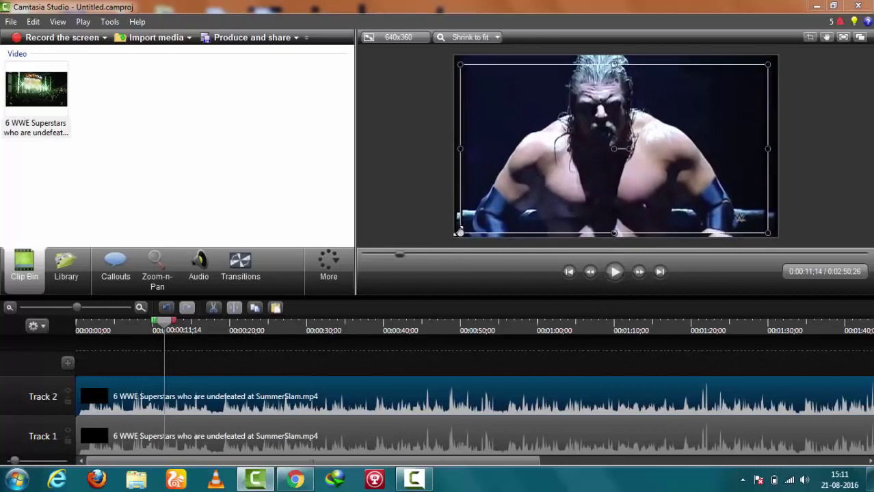
left_click_drag(542, 157, 542, 151)
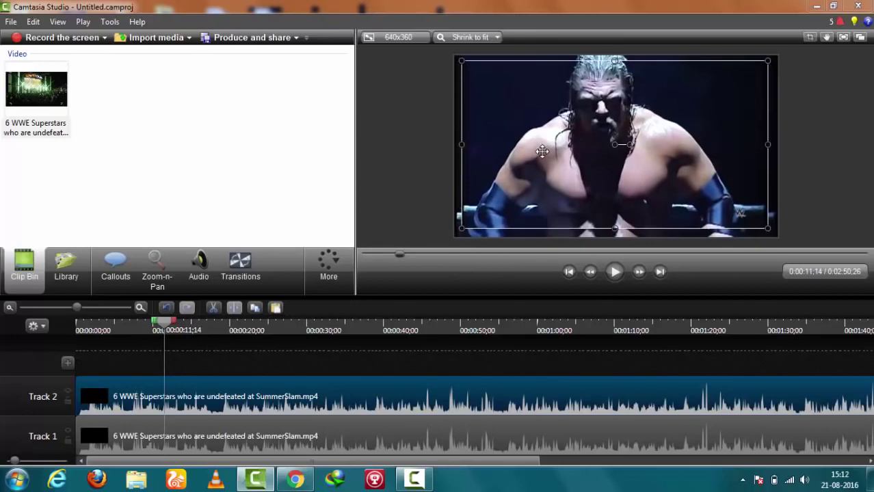
left_click(616, 272)
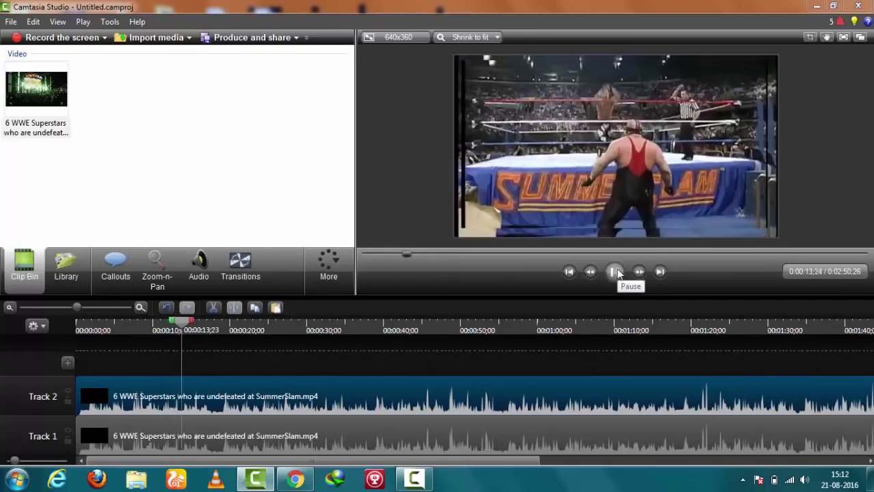
left_click(617, 272)
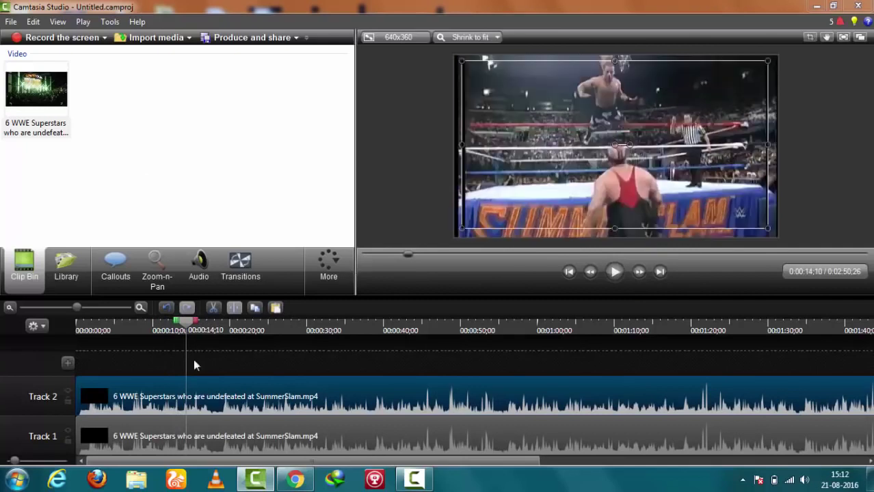
Shrink the Track 1 clip on all four sides to about 92% scale, leaving a thin margin around it, and preview it
left_click(457, 448)
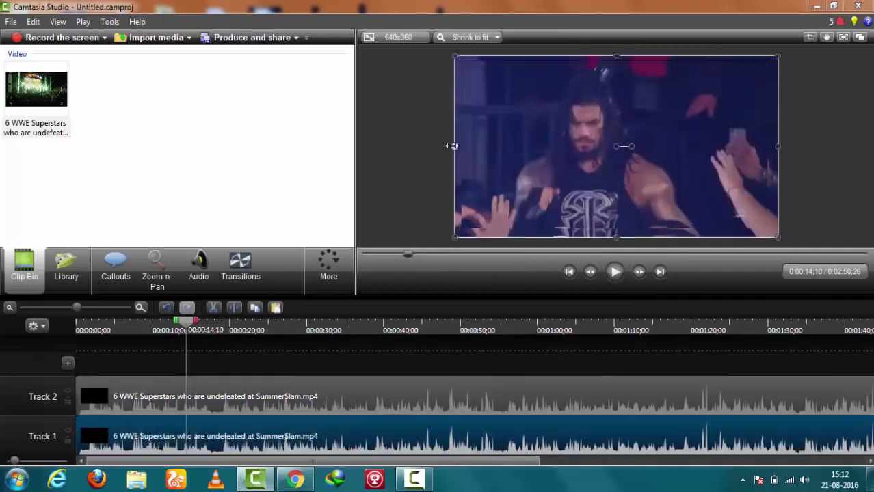
left_click_drag(454, 145, 464, 146)
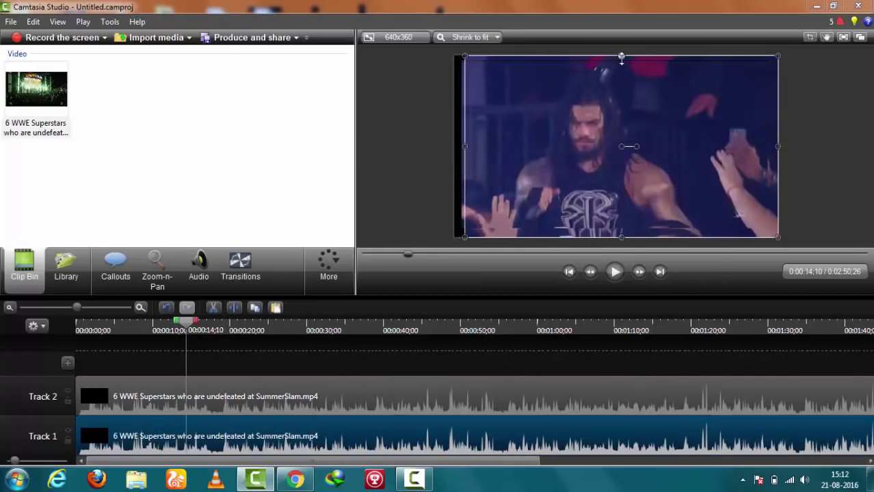
left_click_drag(621, 56, 621, 61)
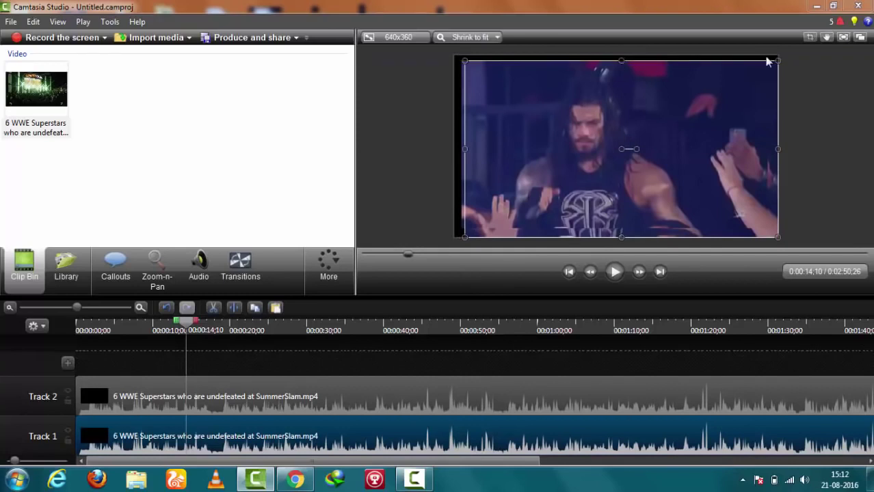
left_click_drag(778, 60, 770, 65)
left_click_drag(613, 237, 617, 229)
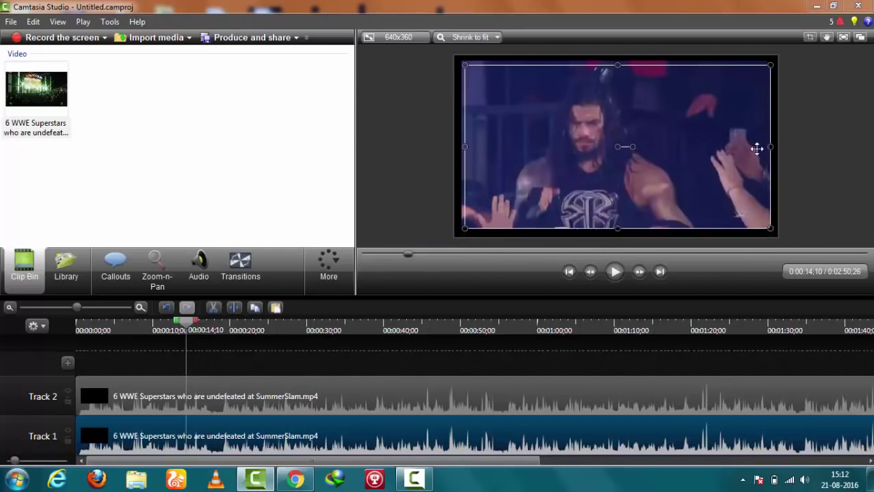
left_click_drag(769, 147, 763, 147)
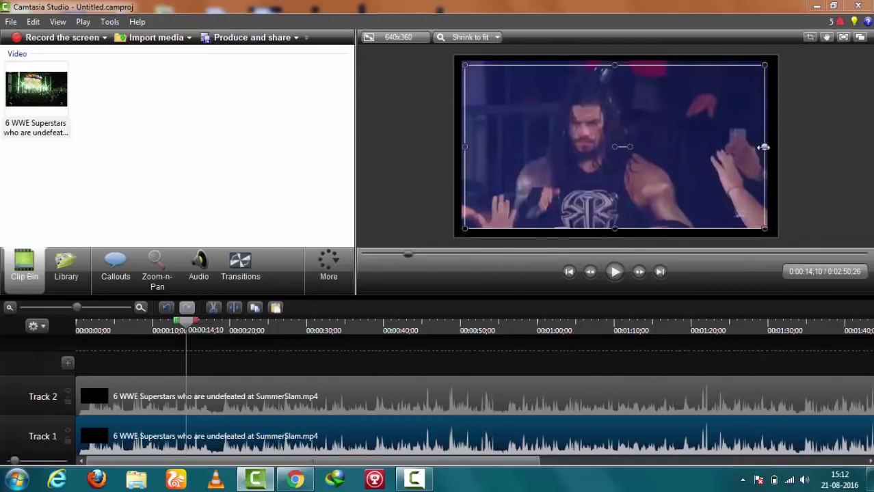
left_click(615, 273)
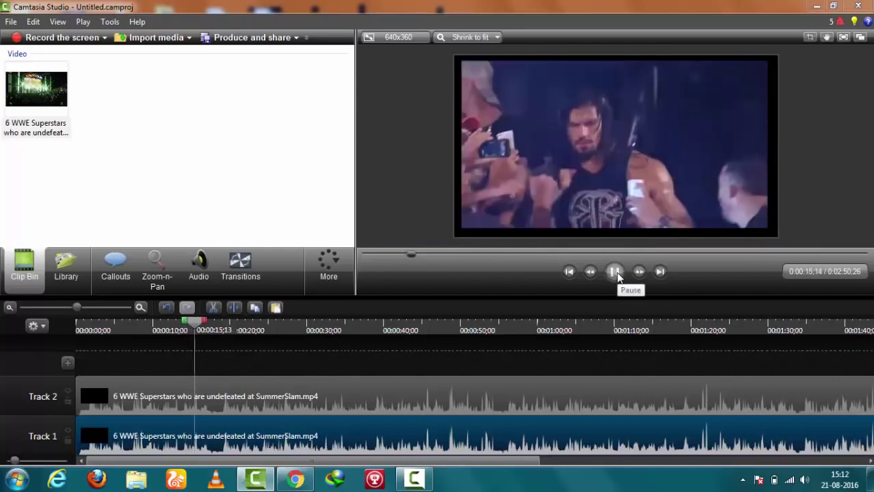
left_click(616, 272)
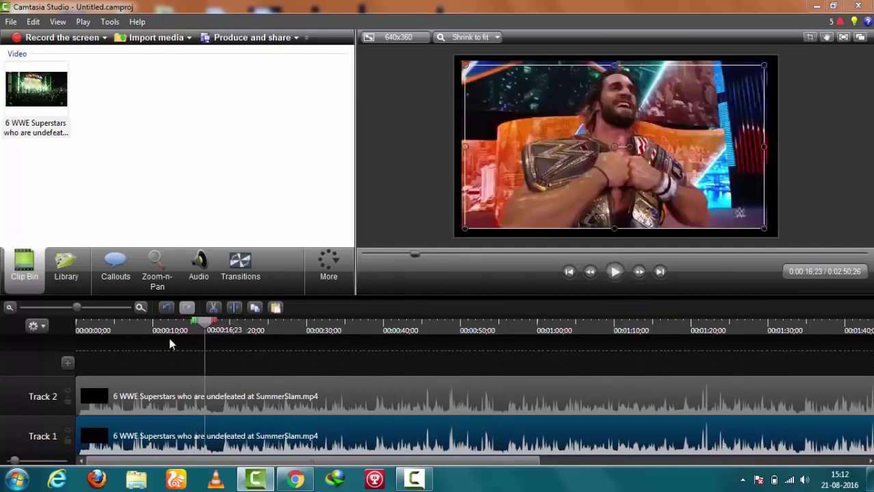
Preview the resized clips from the beginning of the timeline, and return the playhead to the start
left_click_drag(196, 330, 67, 323)
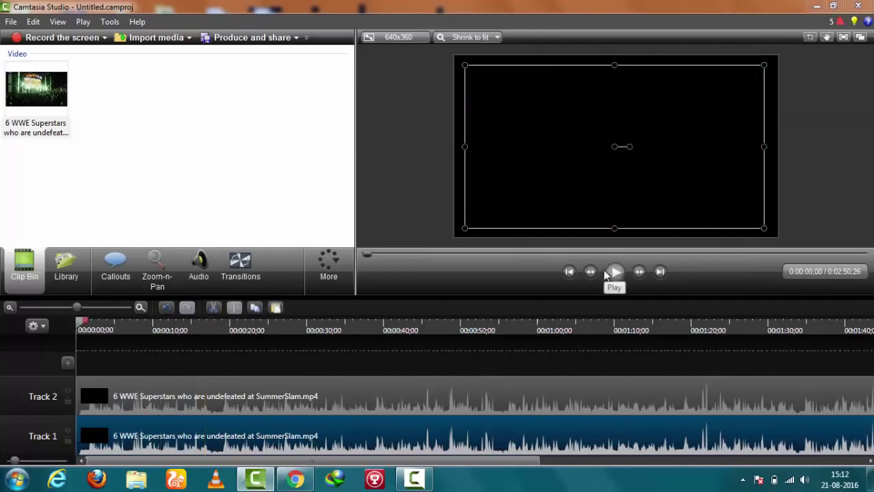
left_click(605, 274)
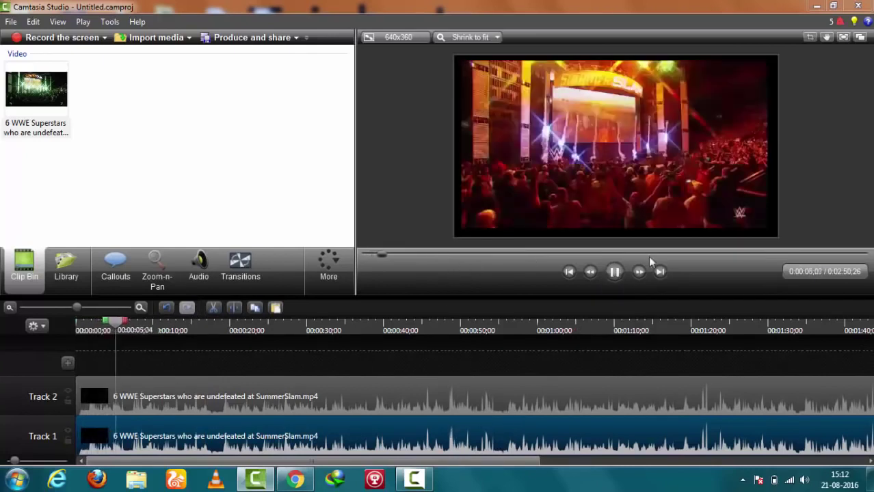
key("space")
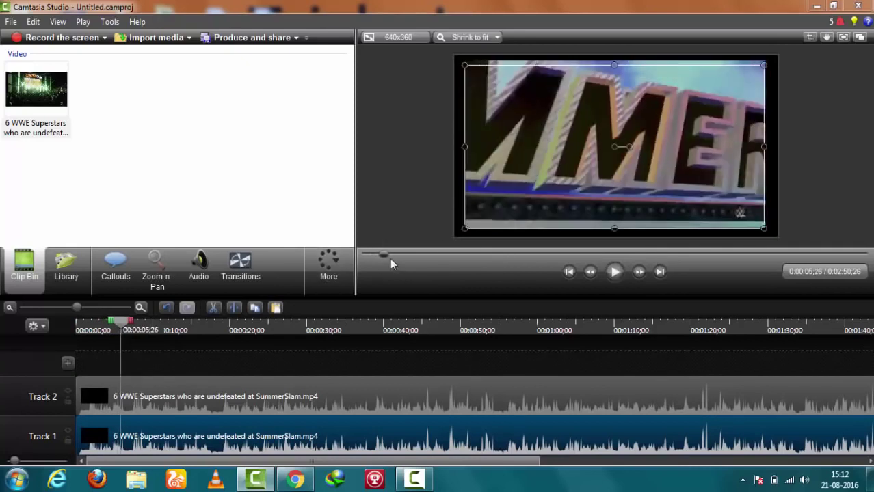
left_click_drag(380, 256, 345, 254)
Enable a border in the Track 1 clip's visual properties and set its thickness to 4
left_click(344, 277)
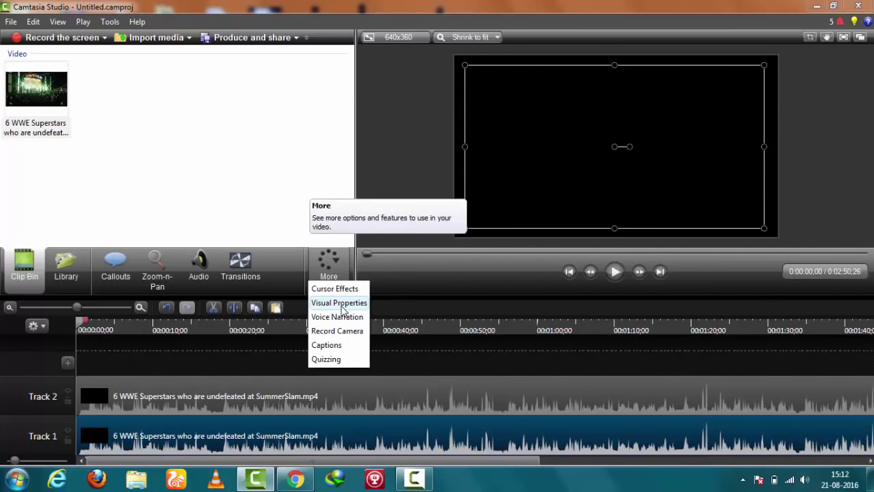
left_click(341, 307)
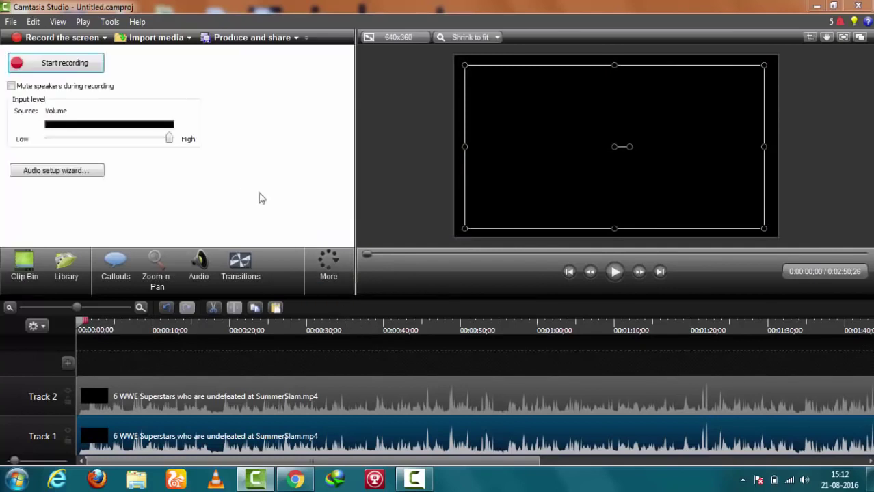
left_click(321, 251)
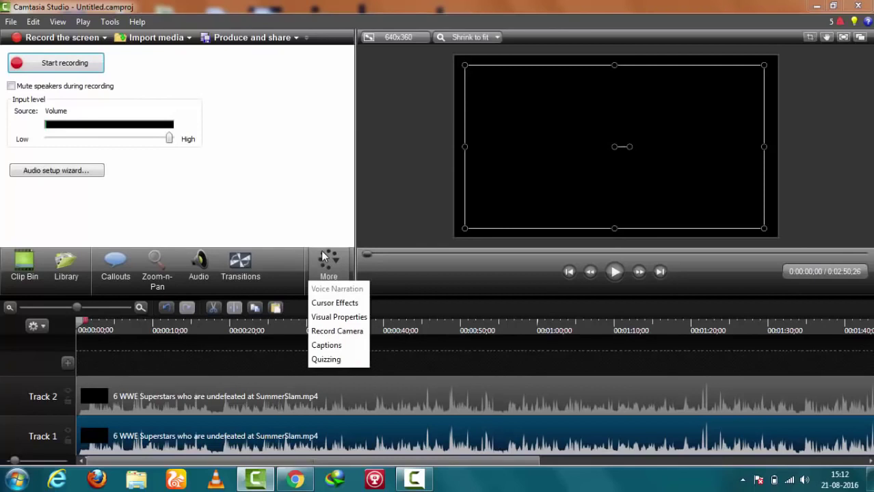
left_click(346, 317)
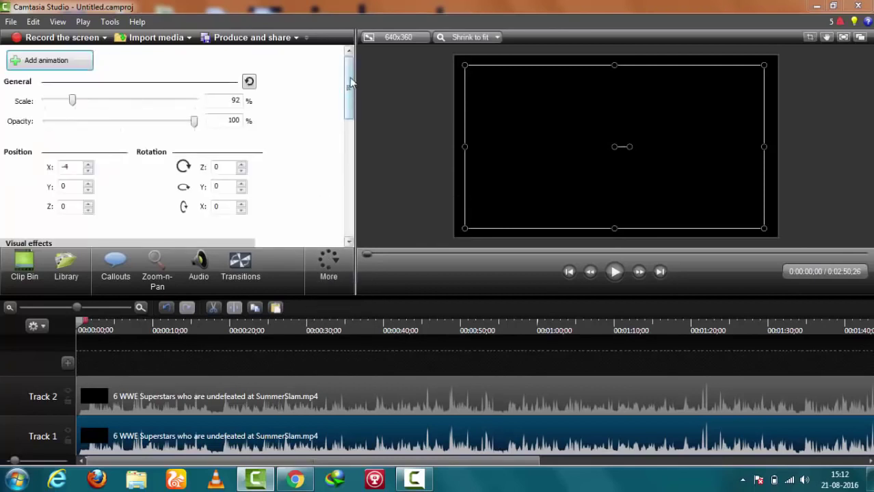
left_click(349, 147)
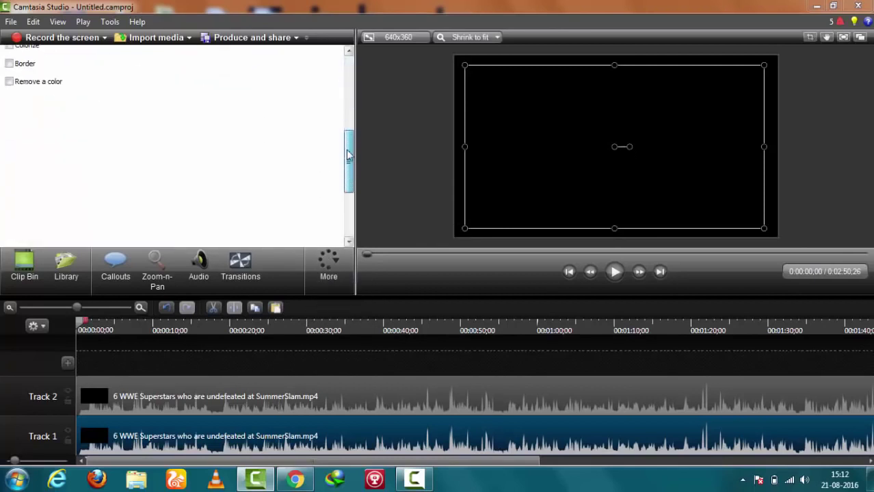
left_click(9, 63)
left_click_drag(74, 97, 114, 98)
left_click(122, 99)
left_click(123, 99)
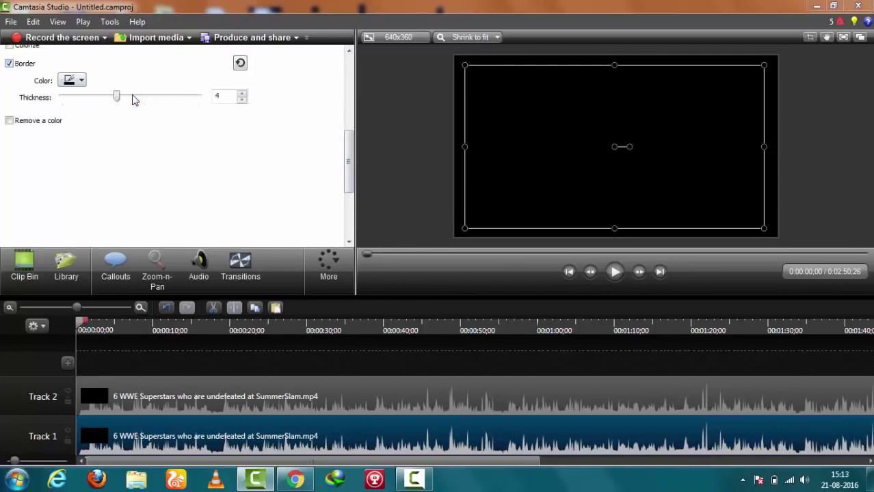
Set the Track 1 clip's border color to white and its thickness to 7, and preview the result
left_click(72, 81)
left_click(65, 109)
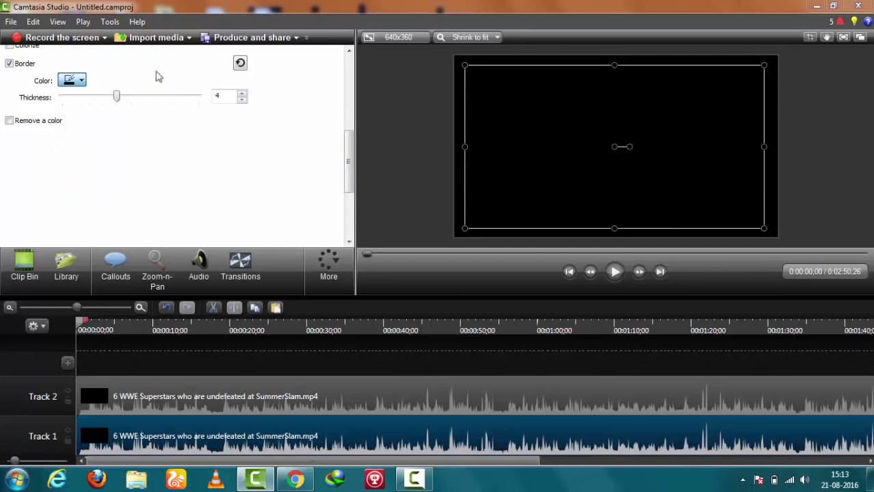
left_click(154, 100)
left_click(155, 99)
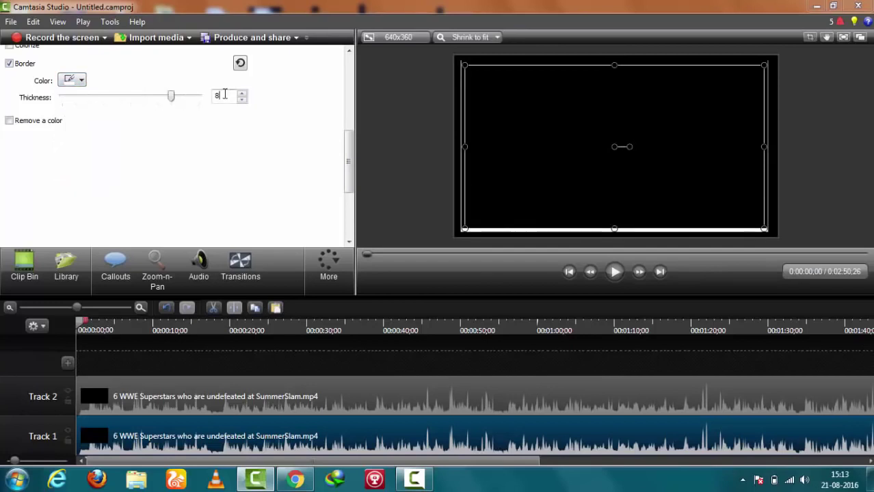
type("7")
left_click(615, 272)
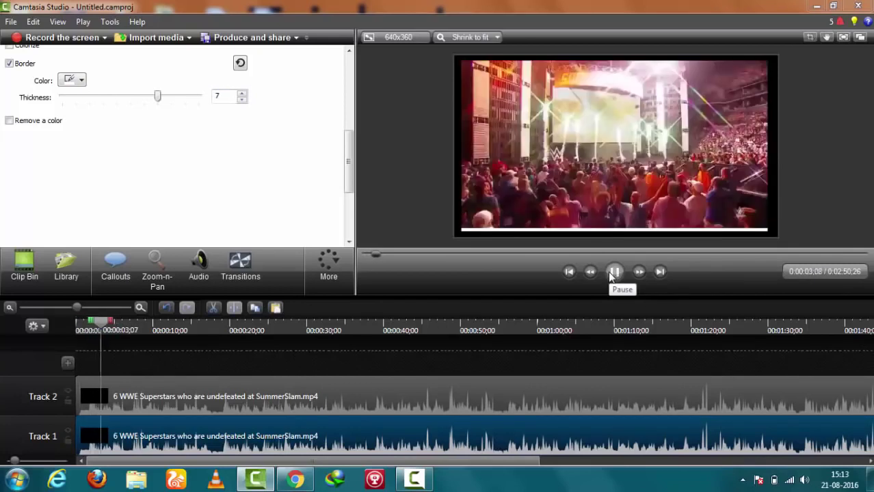
left_click(612, 273)
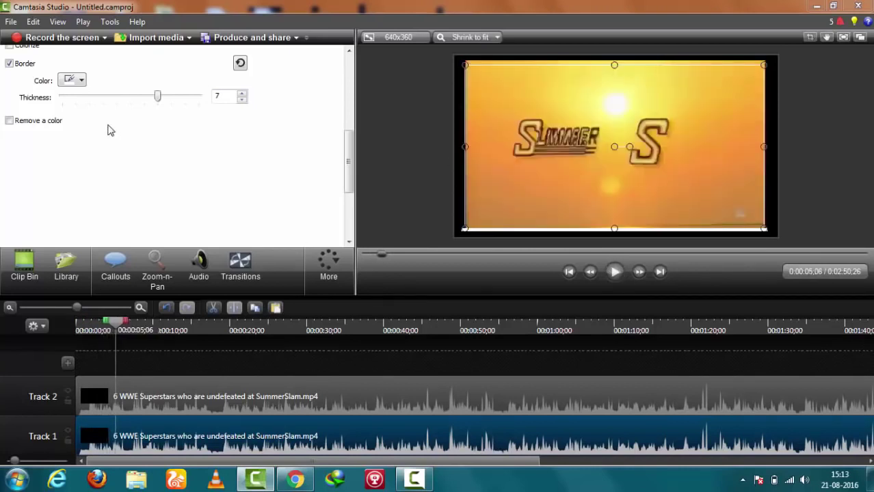
left_click(75, 82)
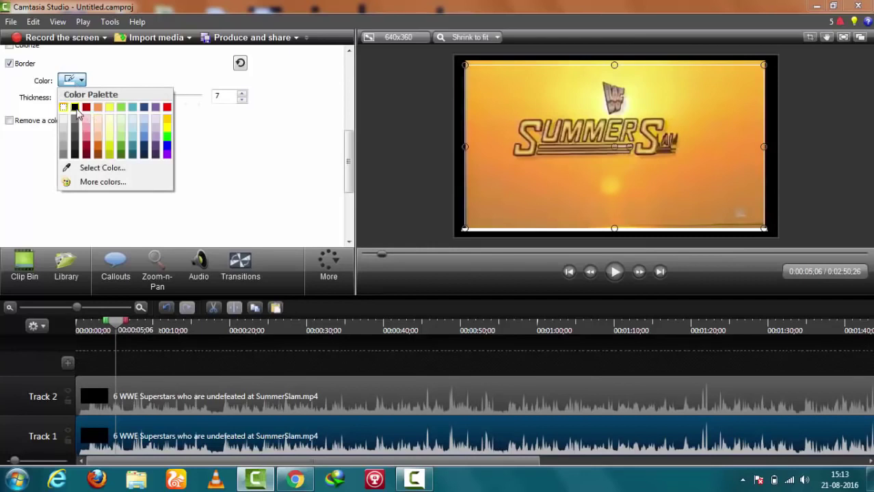
left_click(213, 80)
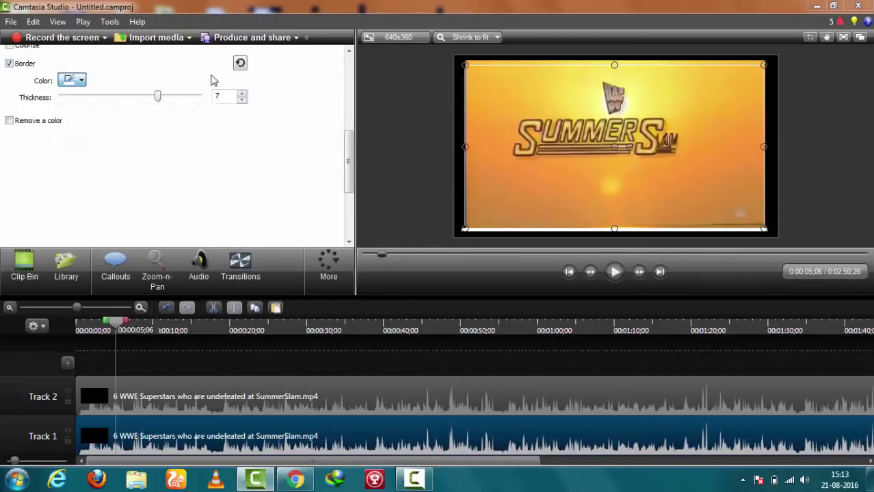
left_click(55, 121)
left_click(54, 122)
Narrow the Track 1 clip slightly from both sides while previewing how its border shows
left_click(614, 271)
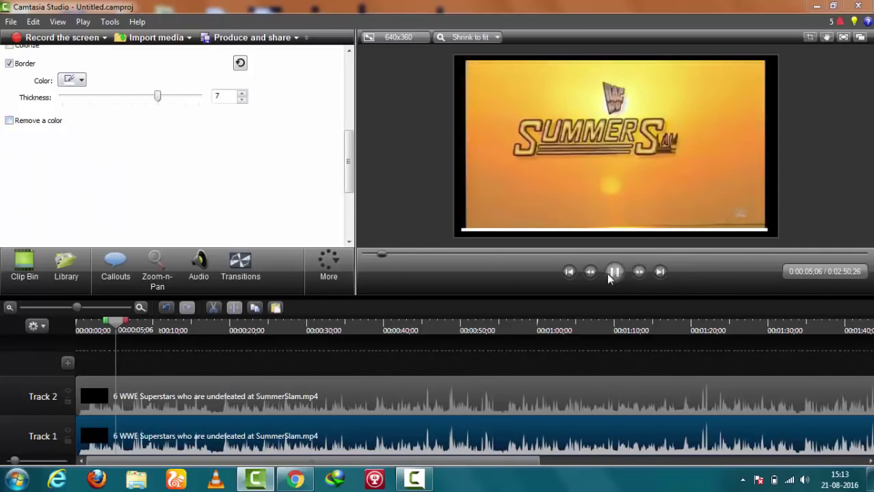
left_click(465, 146)
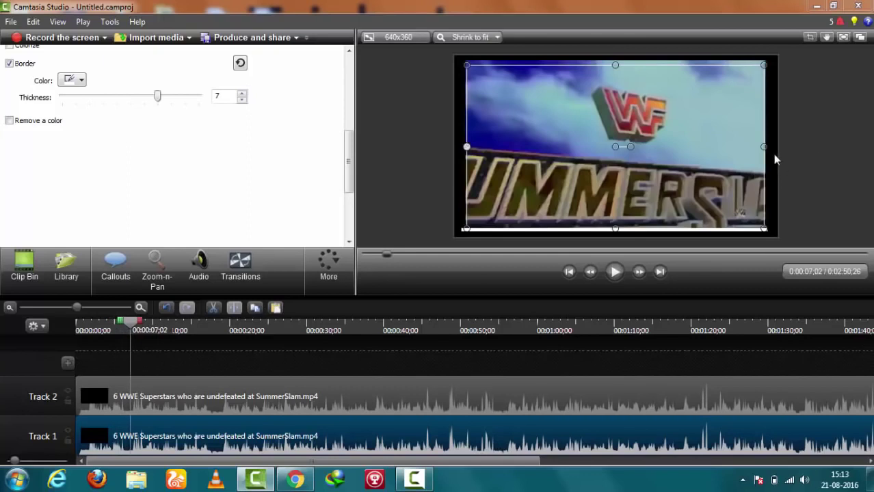
left_click_drag(763, 146, 759, 145)
left_click(614, 272)
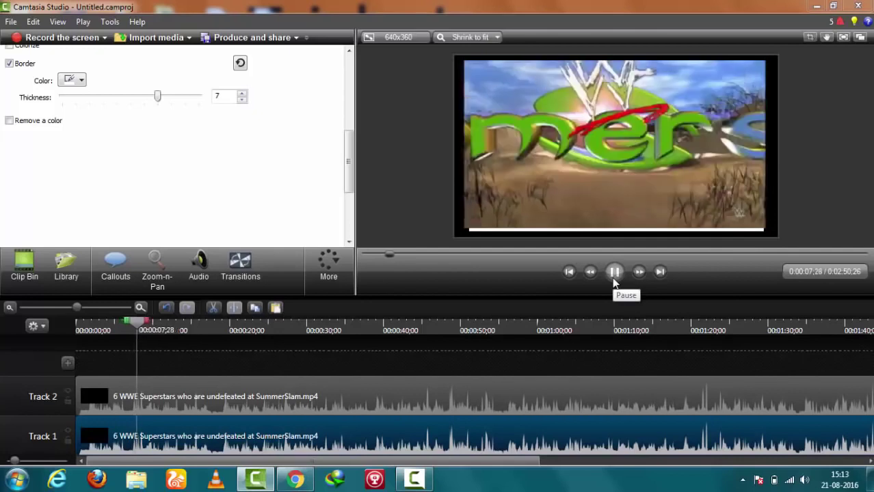
left_click(472, 227)
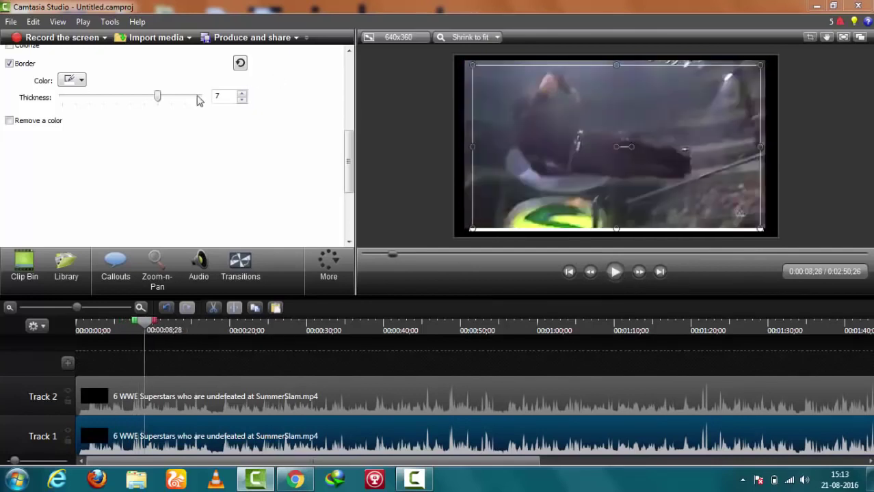
Try a red border on the Track 1 clip and switch the color back to white
left_click(75, 80)
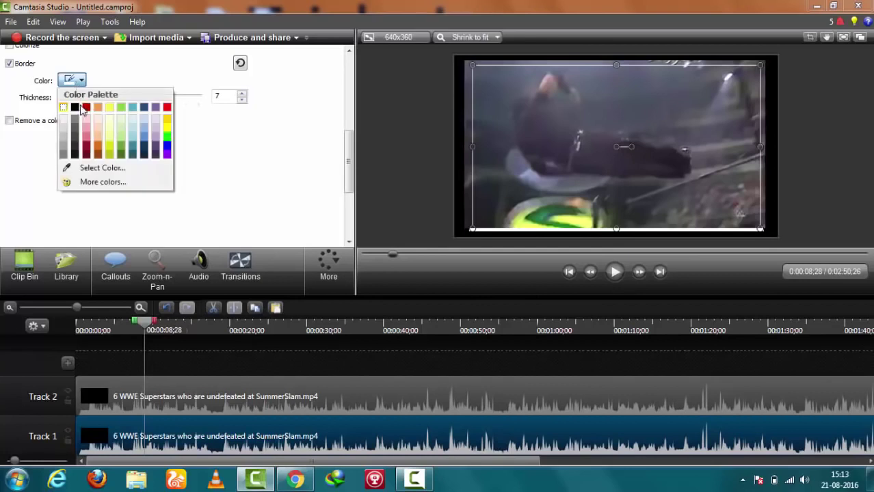
left_click(87, 108)
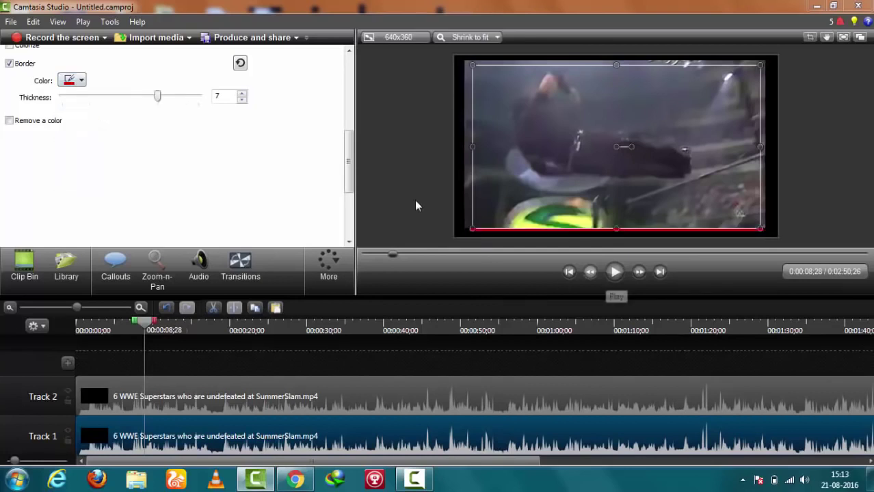
left_click(75, 80)
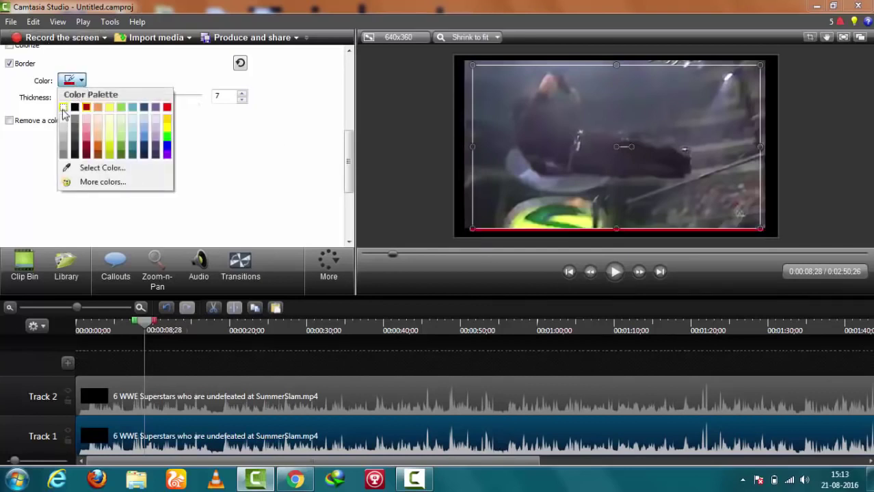
left_click(65, 108)
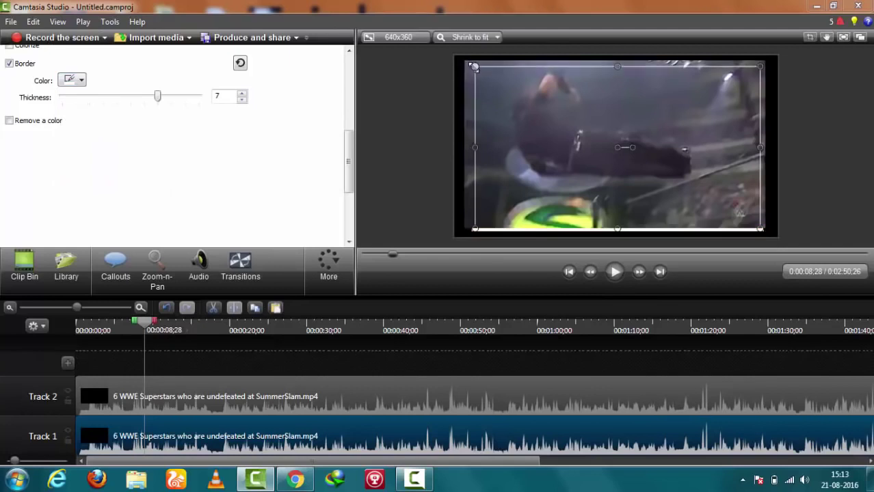
Shift the Track 2 clip slightly down and right in the frame and narrow it a little from both sides
left_click(565, 124)
left_click_drag(565, 124, 576, 131)
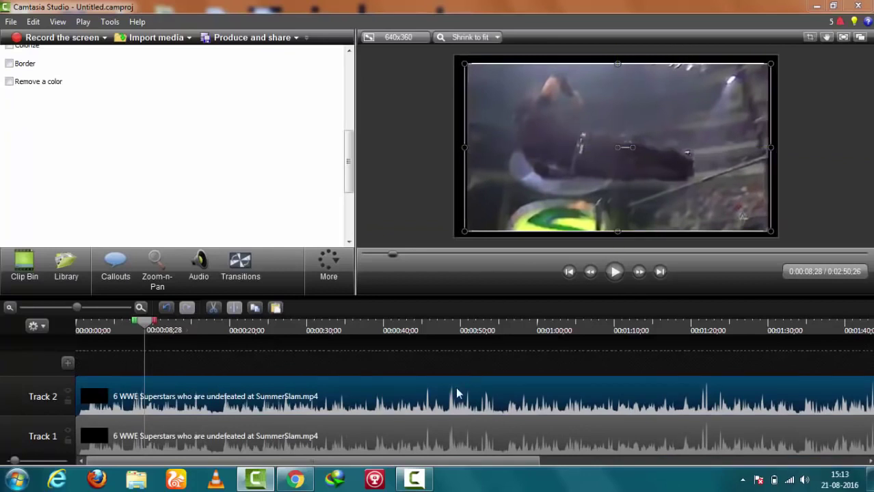
left_click_drag(463, 146, 469, 146)
left_click_drag(769, 148, 765, 148)
Enable a border on the Track 2 clip, preview it, and return the playhead to the start of the timeline
left_click_drag(348, 161, 349, 151)
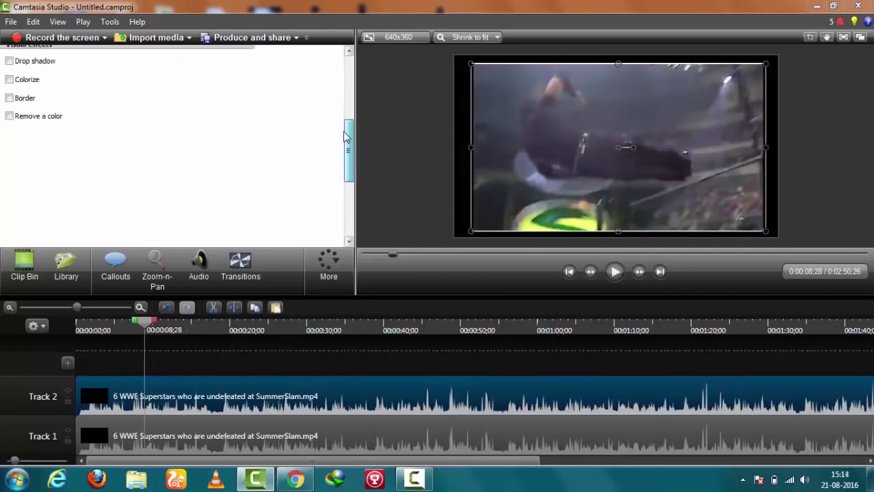
left_click(10, 99)
left_click(615, 272)
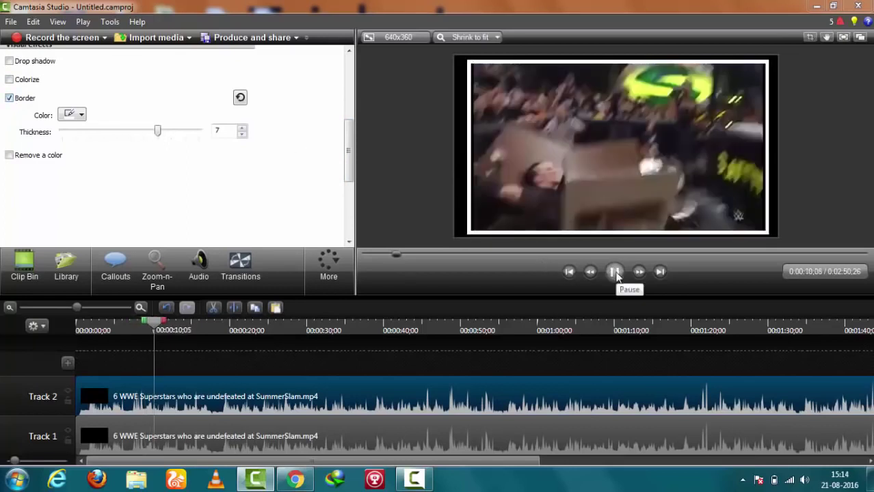
left_click(615, 271)
left_click_drag(394, 255, 364, 257)
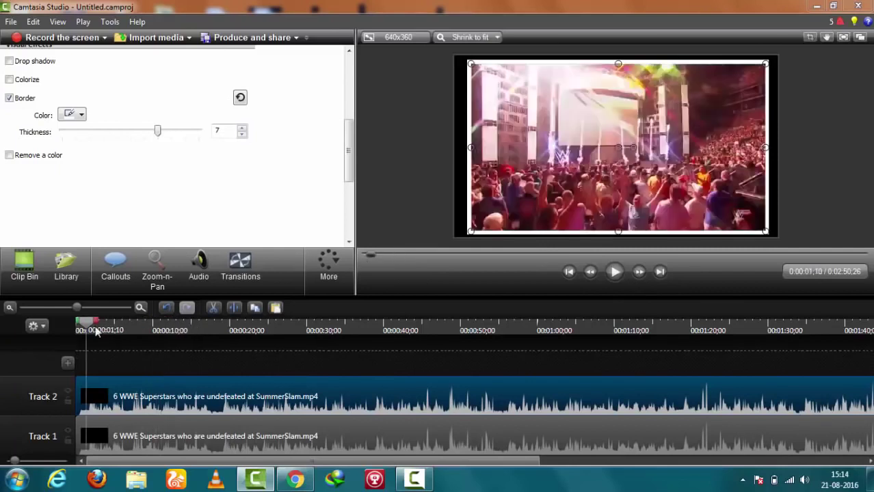
Silence the audio of both the Track 2 and Track 1 clips
left_click(338, 268)
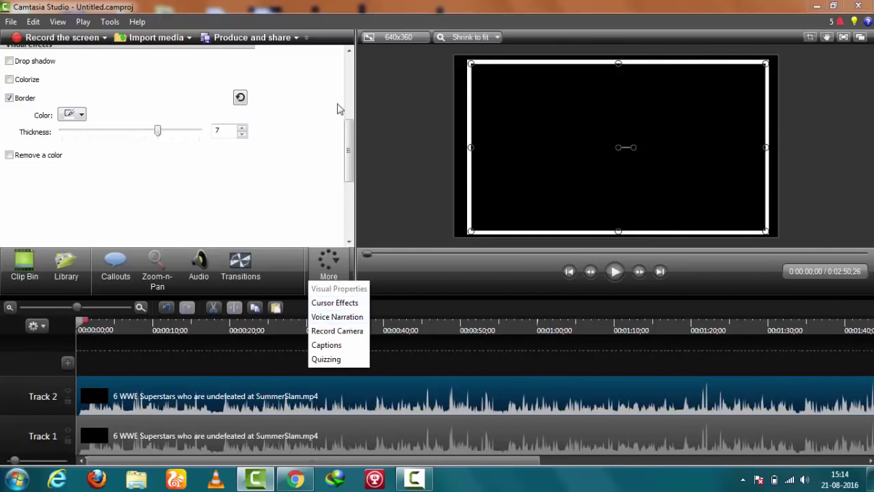
left_click(251, 426)
left_click(254, 441)
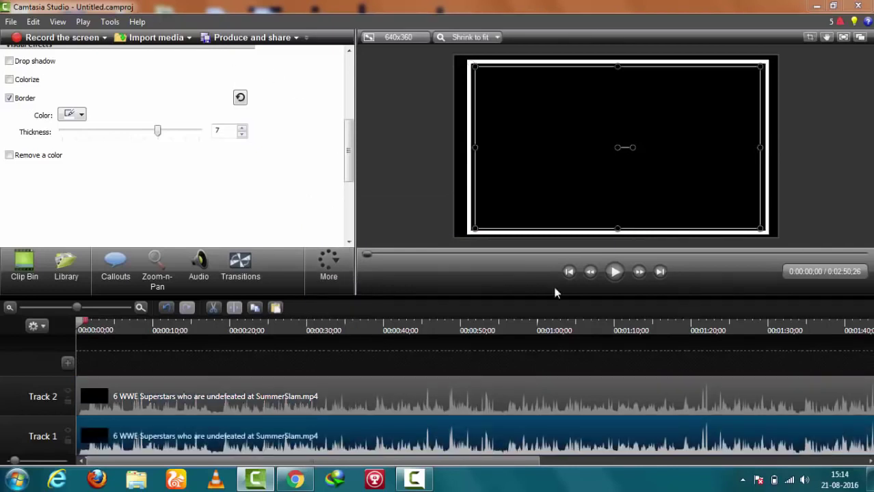
left_click(215, 410, "ctrl")
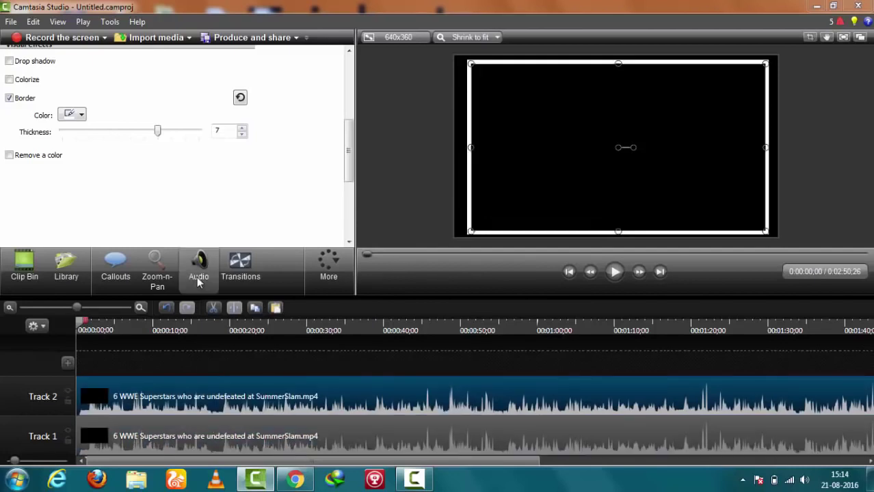
left_click(198, 267)
left_click(217, 424)
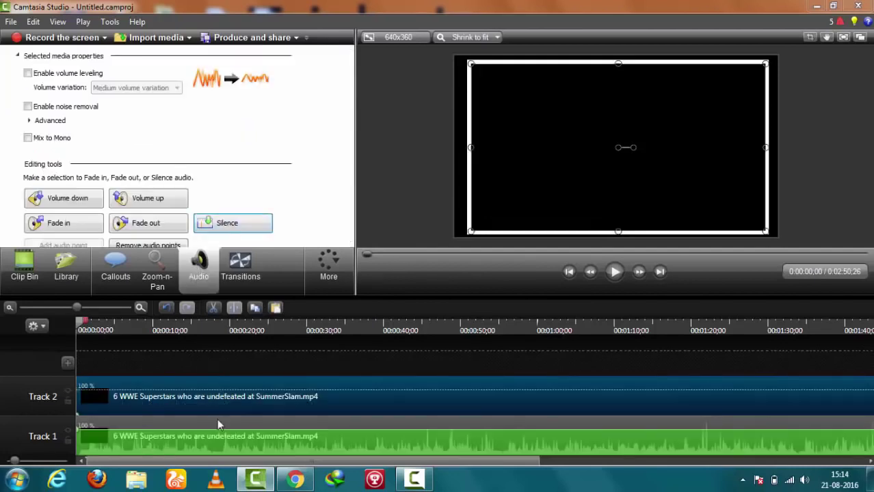
left_click(235, 235)
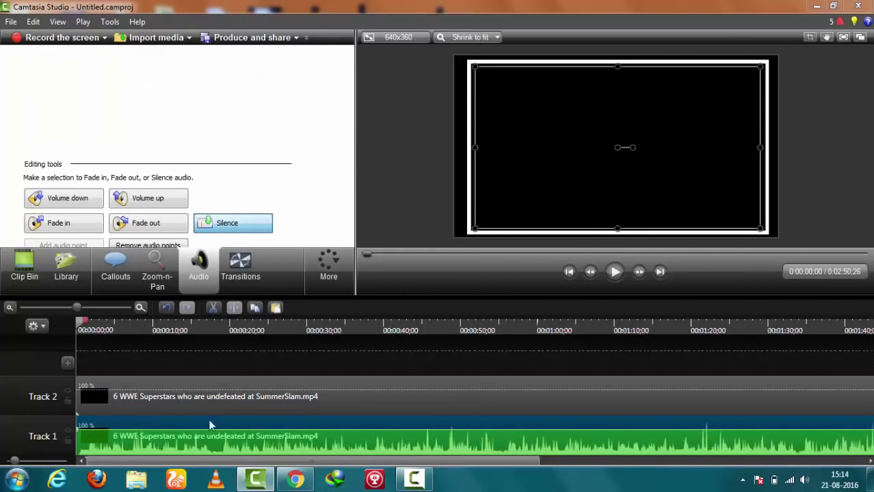
left_click(225, 369)
left_click(230, 405)
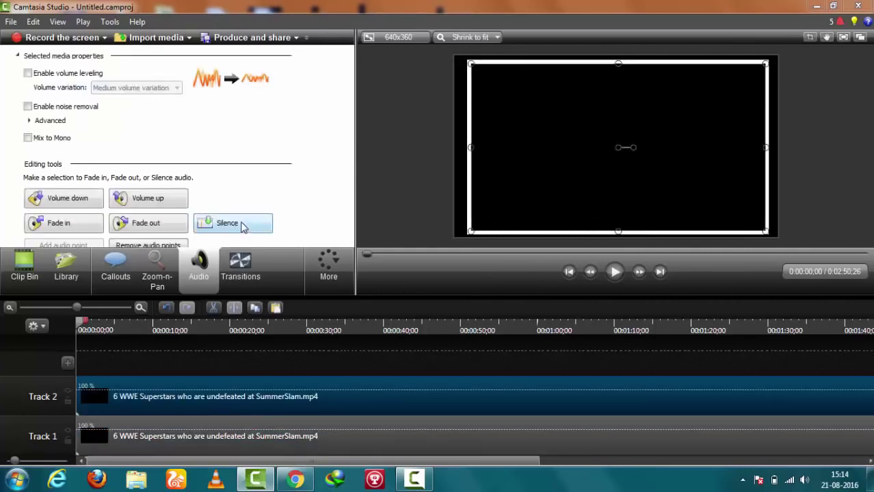
Add a filled rounded rectangle callout at the start of the timeline and apply the fourth, bevelled style to it
left_click(122, 286)
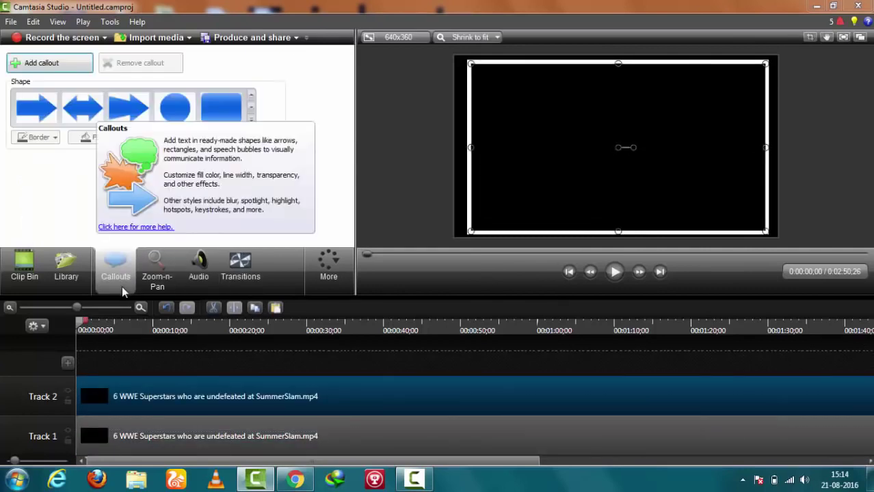
left_click(230, 115)
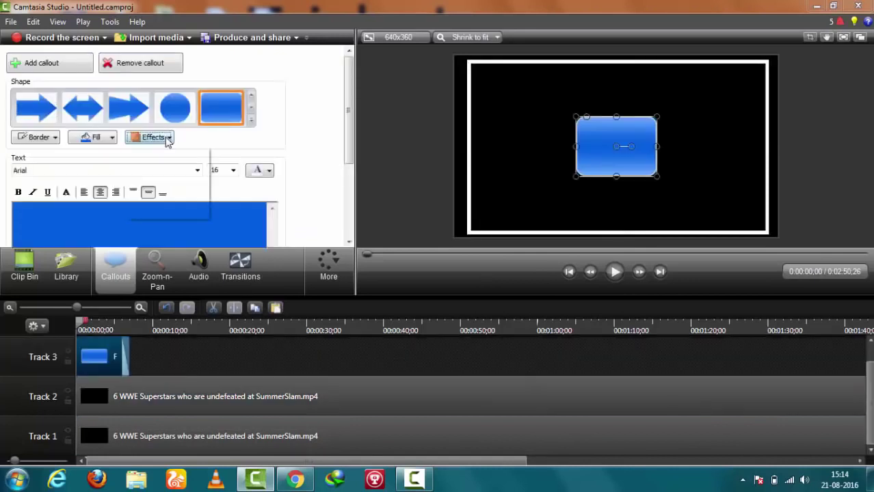
mouse_move(195, 168)
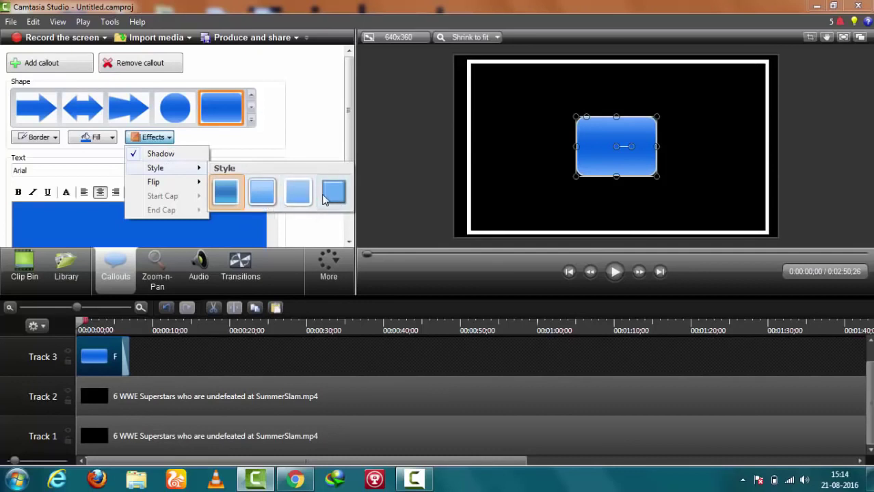
left_click(325, 199)
Enter "WWE VIDEOS" as the text of the rounded rectangle callout
left_click_drag(349, 122, 349, 154)
left_click(168, 174)
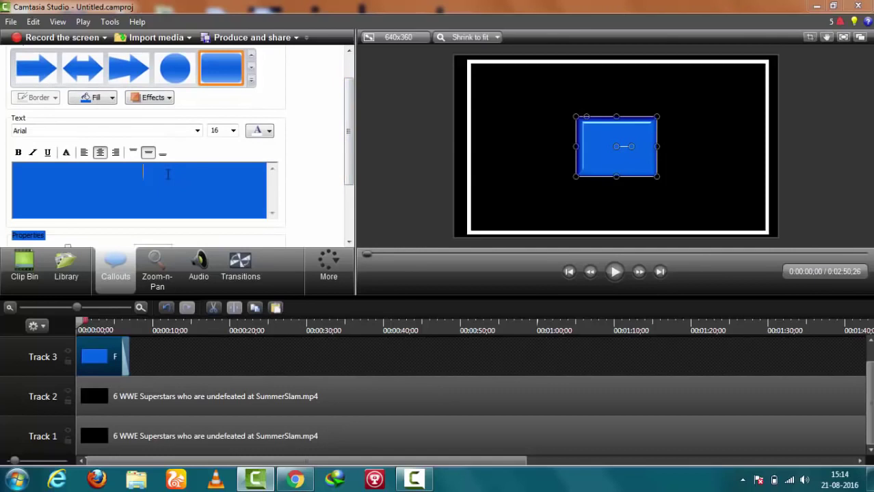
type("WWE v")
key("BackSpace")
type("v")
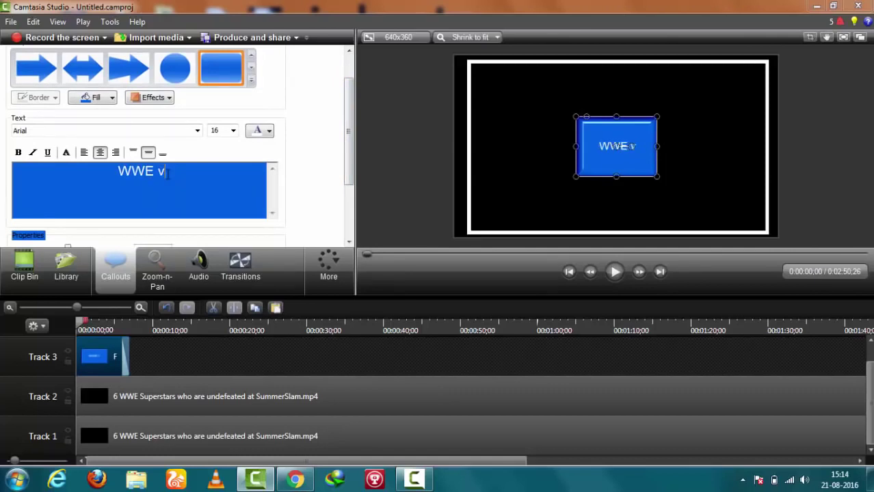
key("BackSpace")
type("VIDEOS")
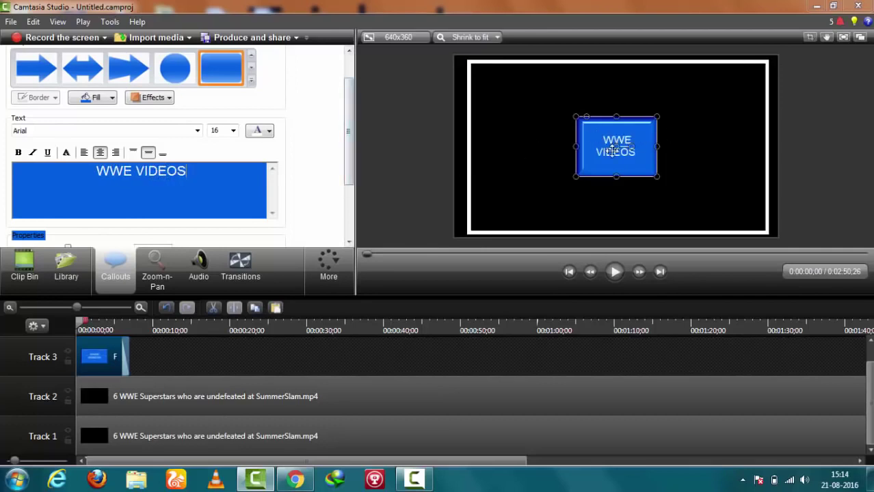
Move the WWE VIDEOS callout into the video frame's lower-right corner, shrink it slightly, and preview it
left_click_drag(617, 146, 721, 200)
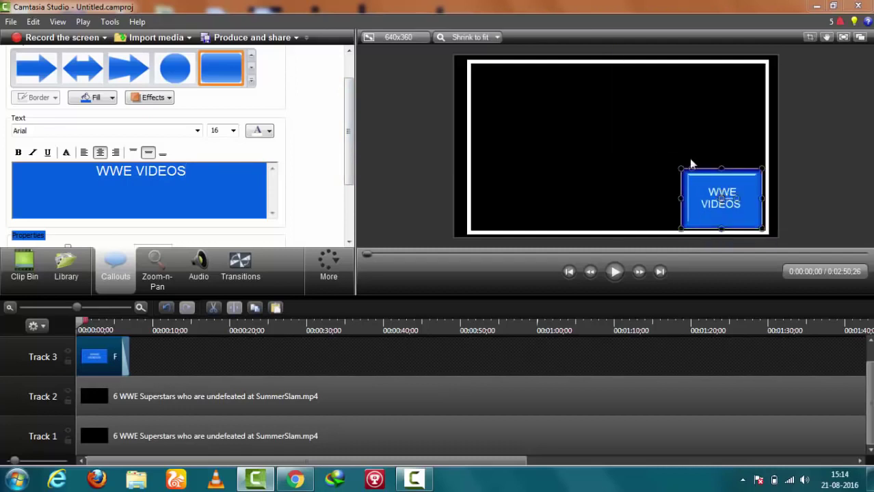
left_click_drag(681, 168, 703, 188)
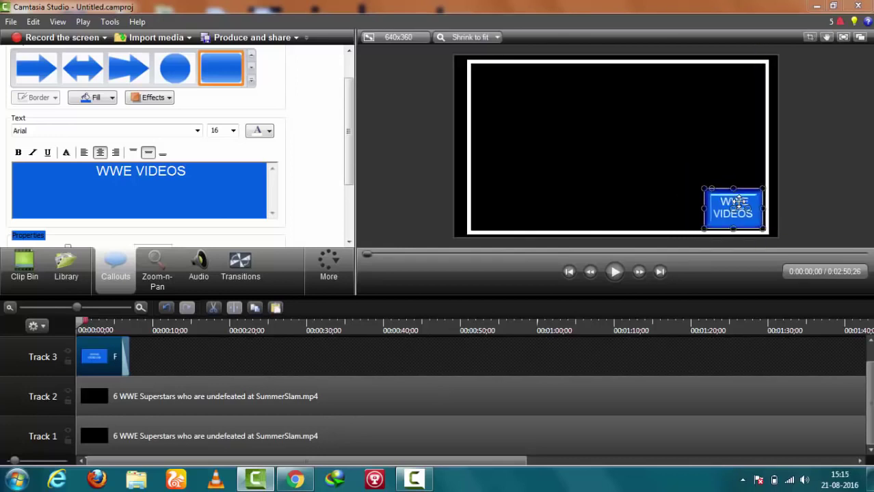
left_click(615, 272)
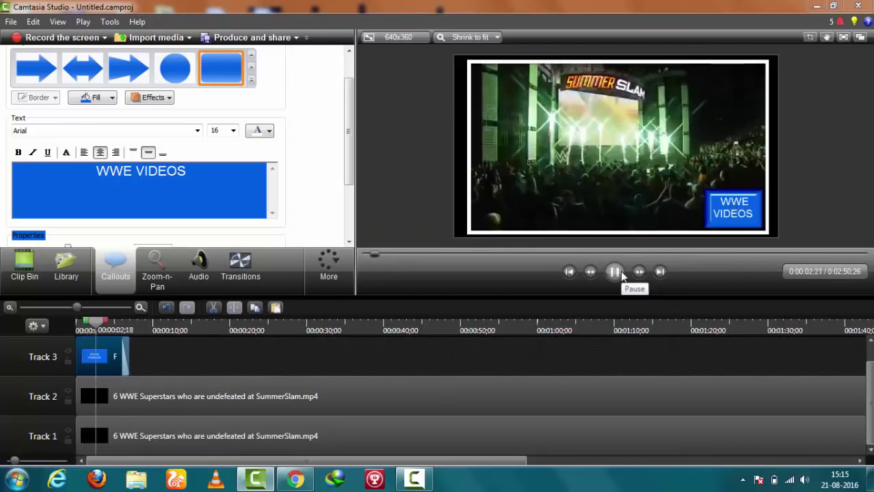
left_click(620, 273)
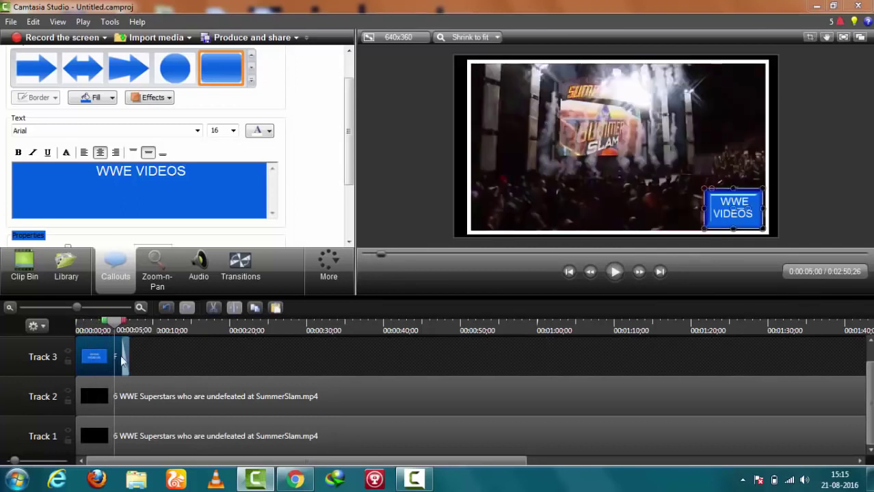
Extend the WWE VIDEOS callout on Track 3 to about 1:48 on the timeline
left_click_drag(128, 357, 861, 357)
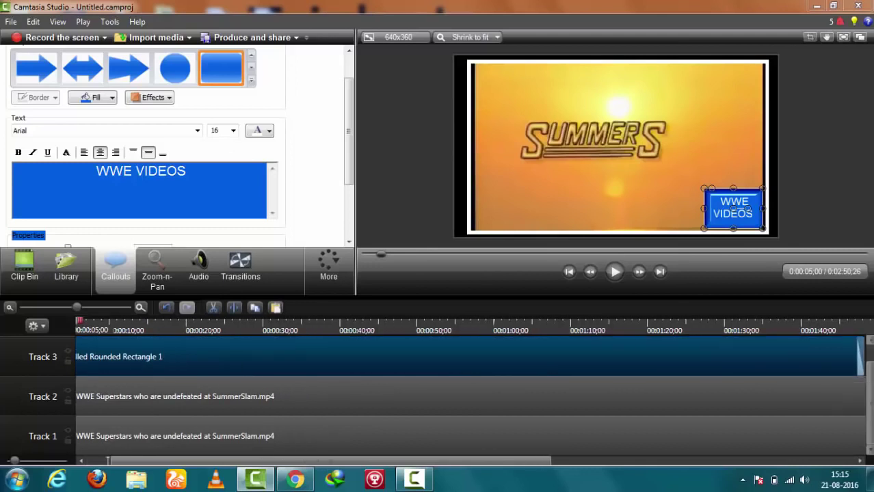
left_click_drag(195, 458, 169, 459)
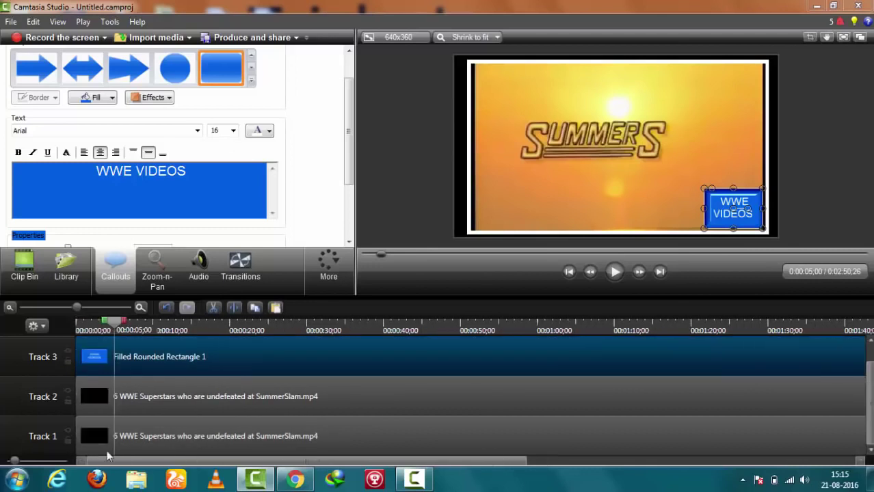
Import the Lay_It_Down audio file from the Downloads folder into the clip bin
left_click(24, 266)
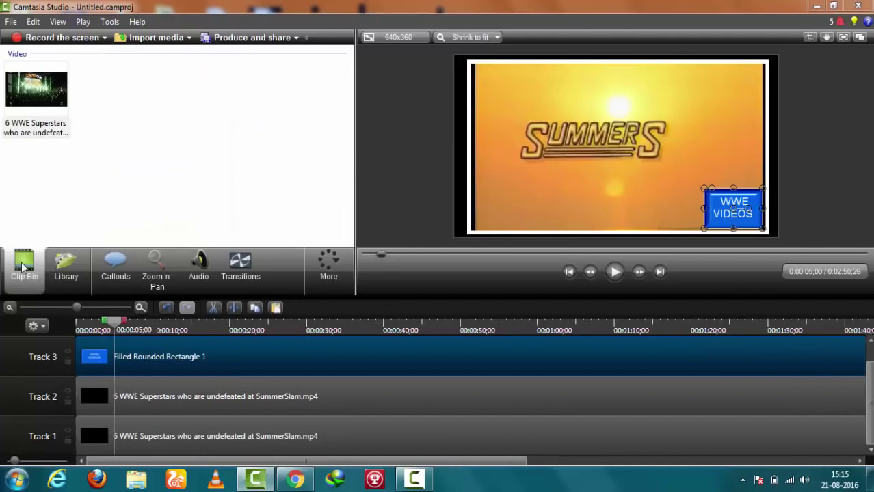
left_click(149, 38)
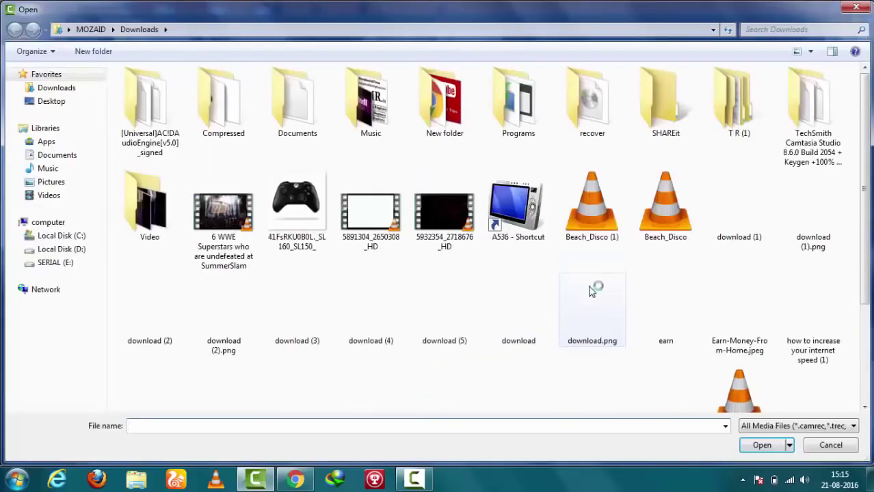
left_click(658, 314)
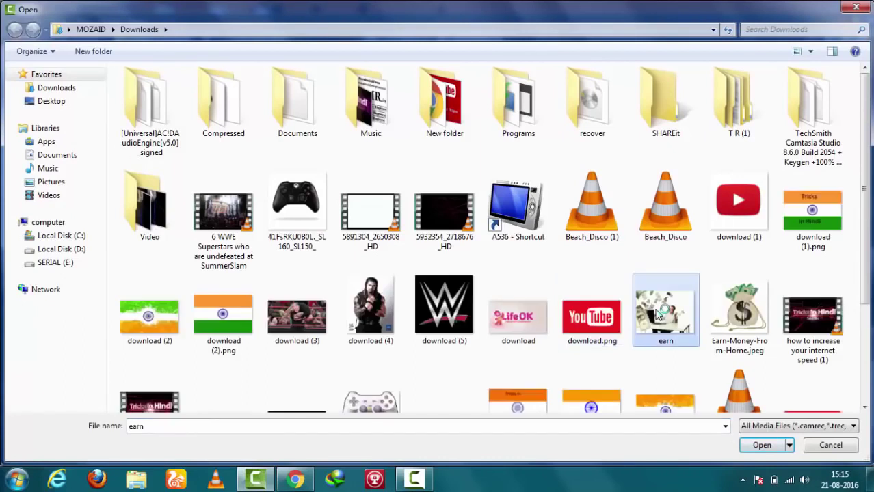
scroll(658, 313, "down", 2)
left_click(742, 236)
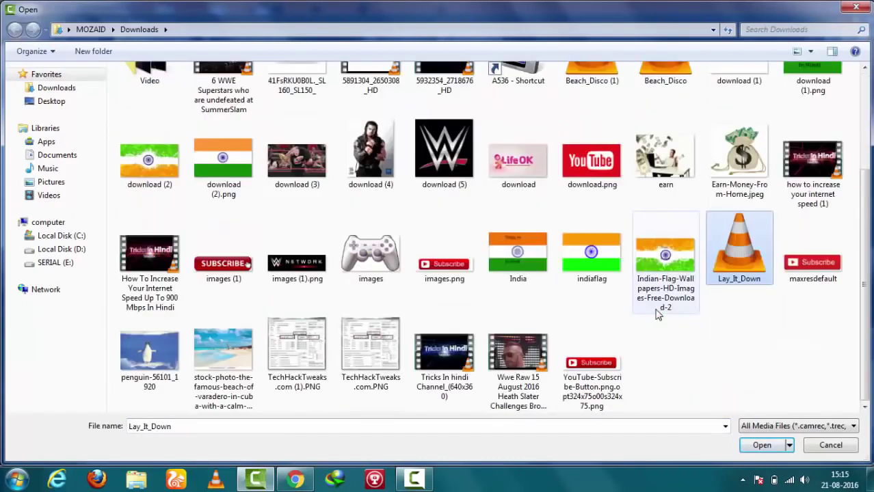
double_click(756, 252)
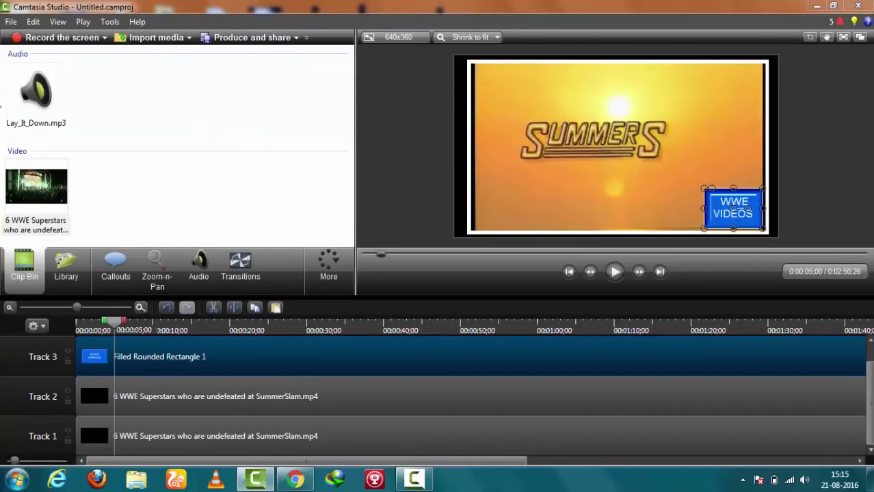
Add Lay_It_Down.mp3 on a new Track 4 above the callout, starting at the beginning of the timeline
left_click(58, 91)
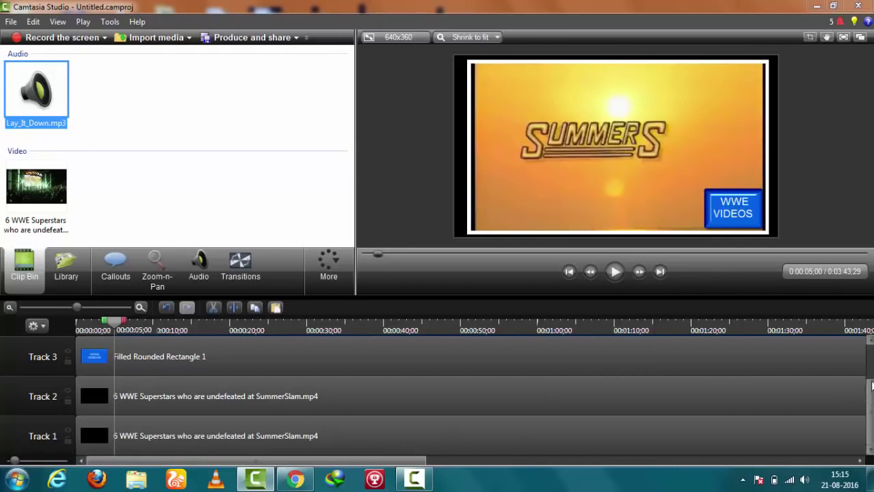
left_click_drag(36, 91, 120, 361)
left_click_drag(112, 322, 61, 313)
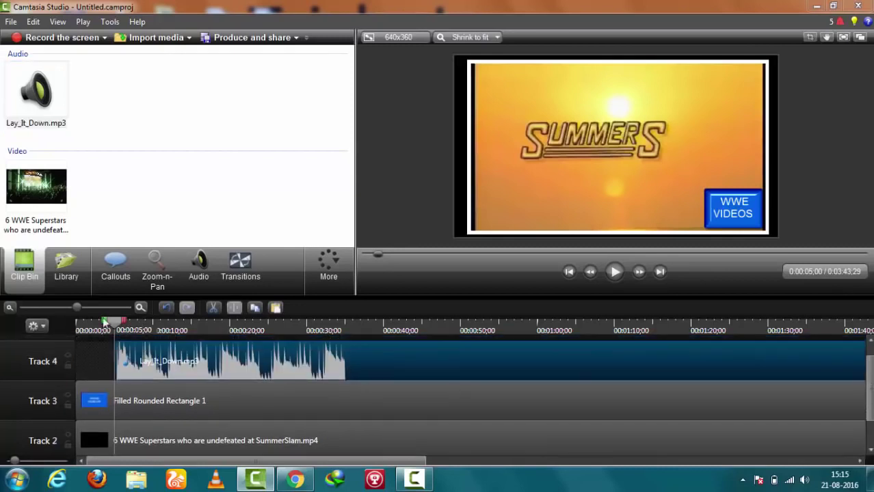
left_click(106, 368)
left_click_drag(127, 361, 89, 362)
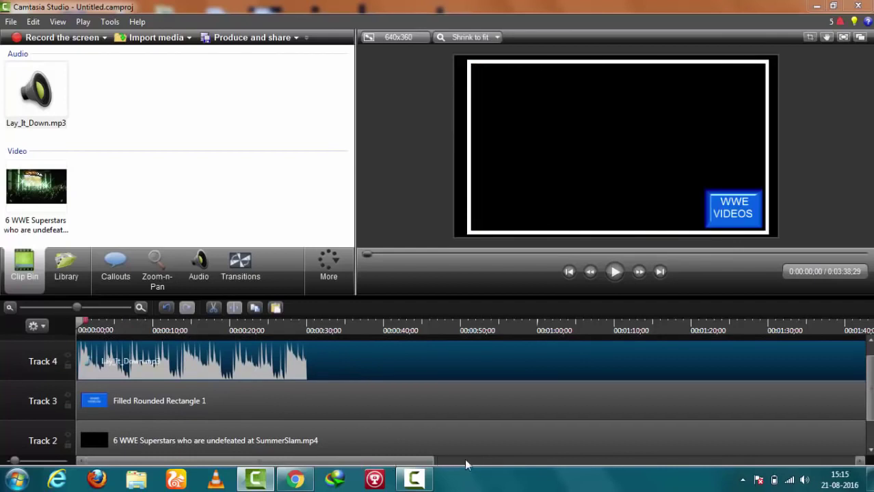
Extend the Track 3 callout and trim the Lay_It_Down.mp3 clip on Track 4 so both end with the Track 2 video
scroll(465, 463, "right", 3)
scroll(559, 475, "right", 8)
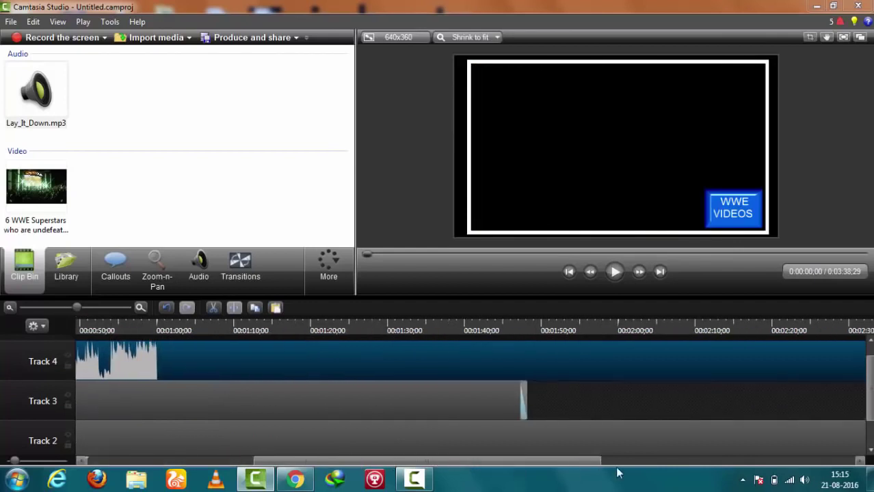
scroll(732, 471, "right", 4)
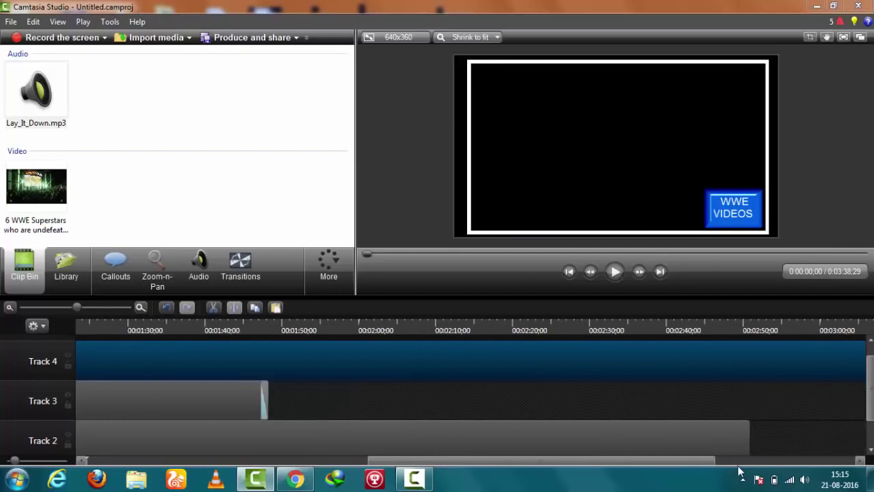
scroll(741, 472, "right", 4)
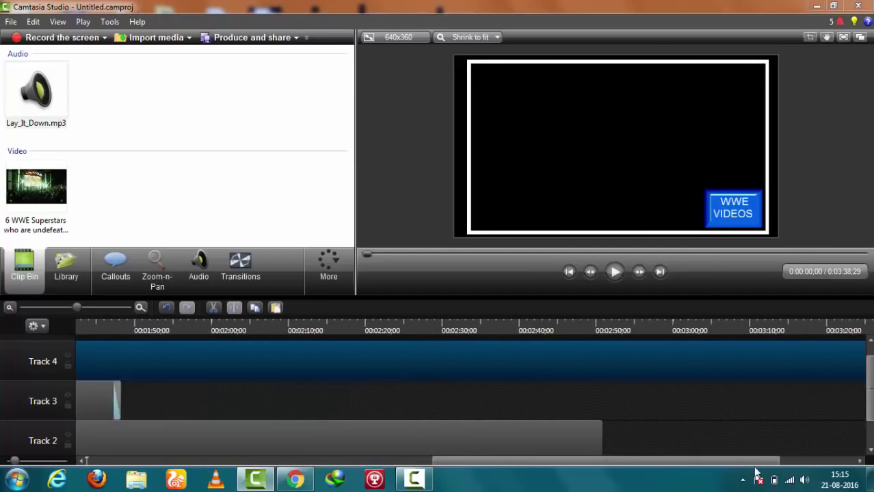
left_click_drag(121, 409, 601, 459)
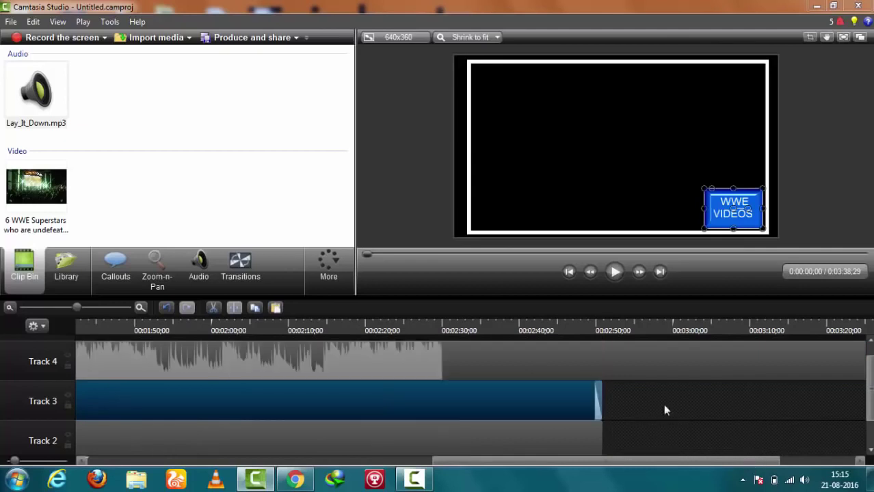
left_click_drag(784, 463, 858, 463)
left_click_drag(800, 363, 430, 375)
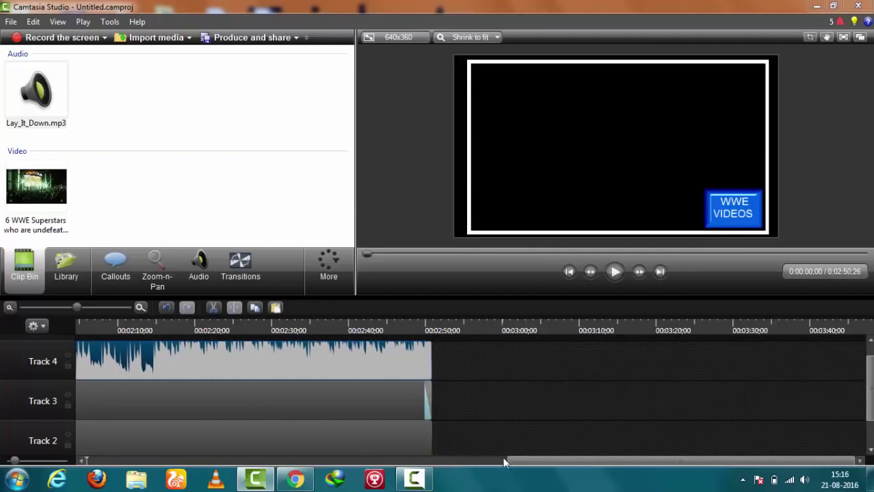
Preview the edited video from the start and around the 56-second mark, and return the playhead to the beginning
left_click(614, 273)
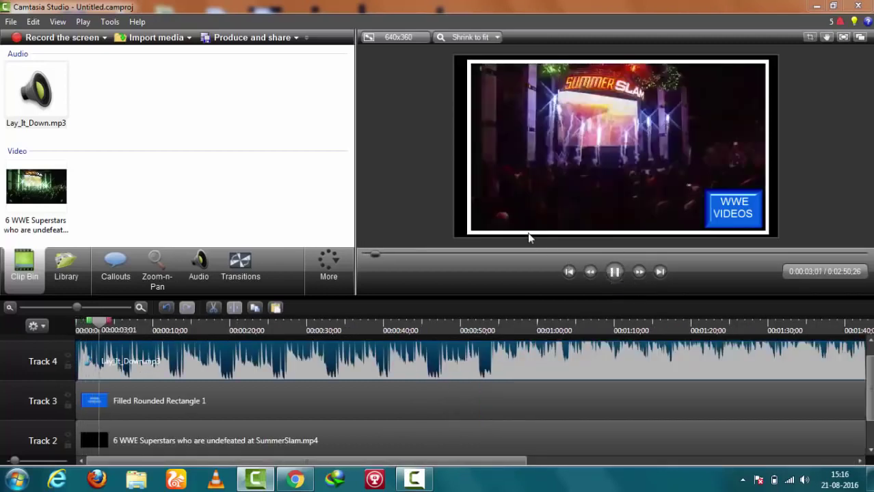
left_click(527, 255)
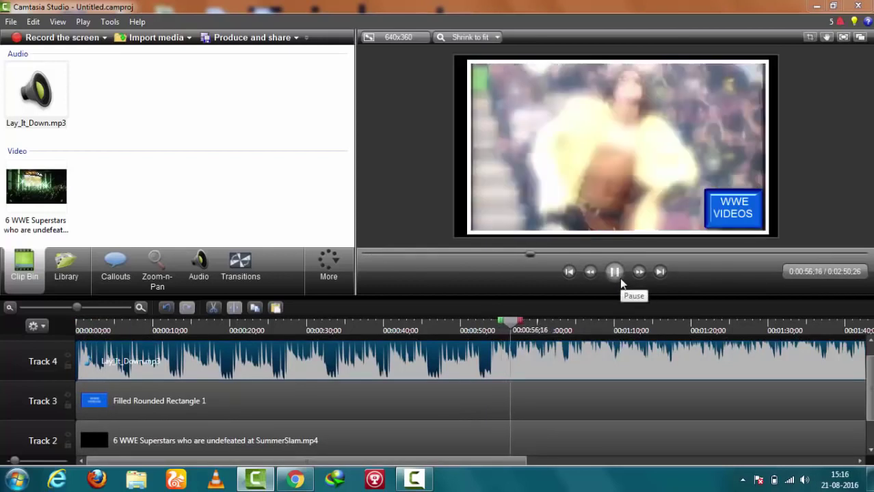
left_click(620, 278)
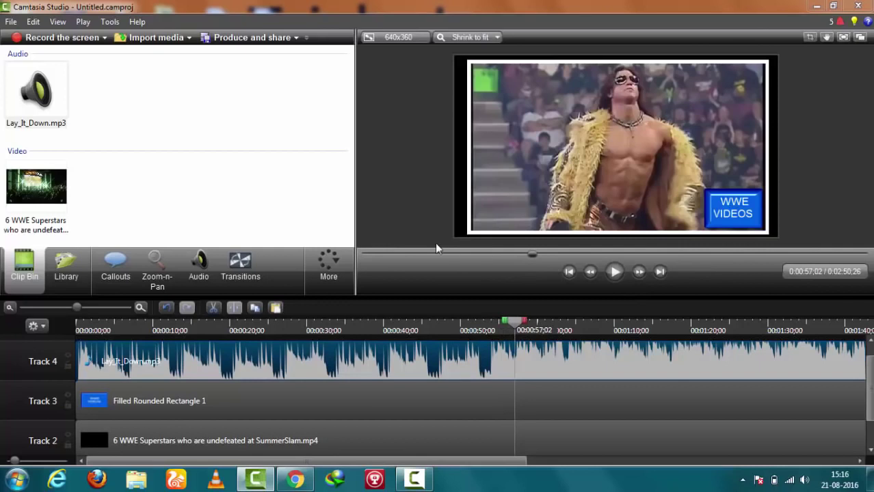
left_click(361, 255)
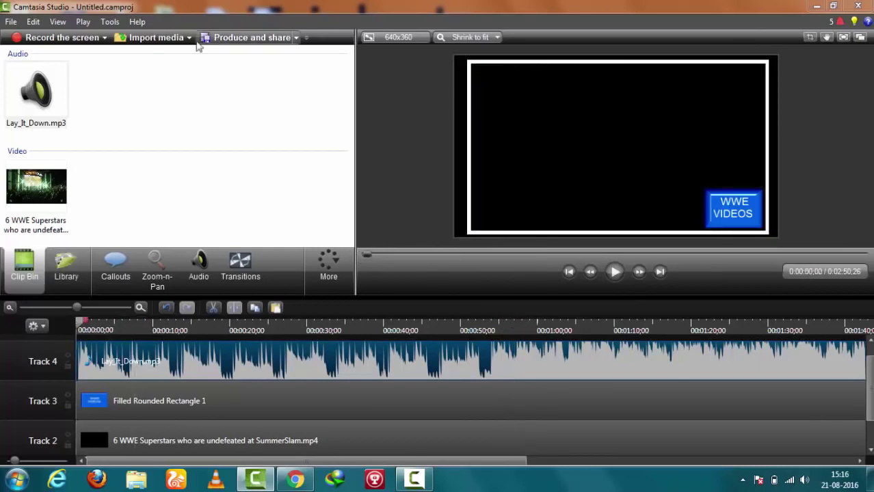
Produce the video with the MP4 with Smart Player (up to 480p) preset under the production name WWE VIDEO
left_click(241, 39)
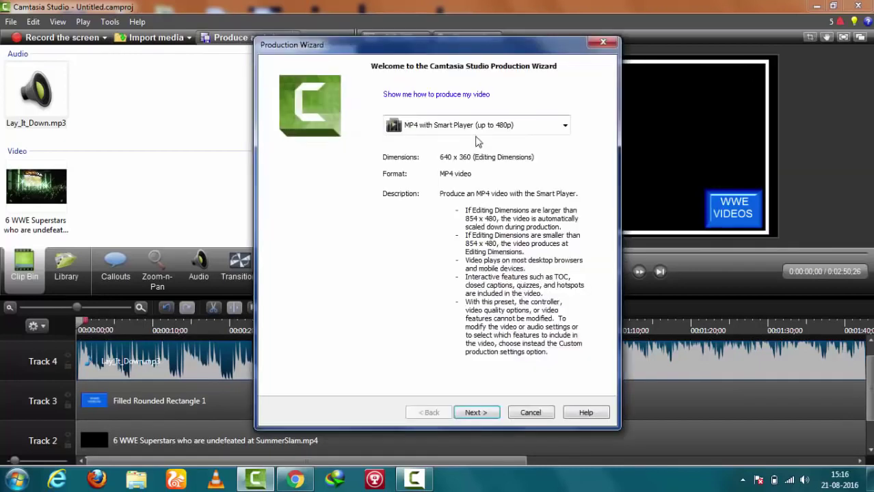
left_click(477, 131)
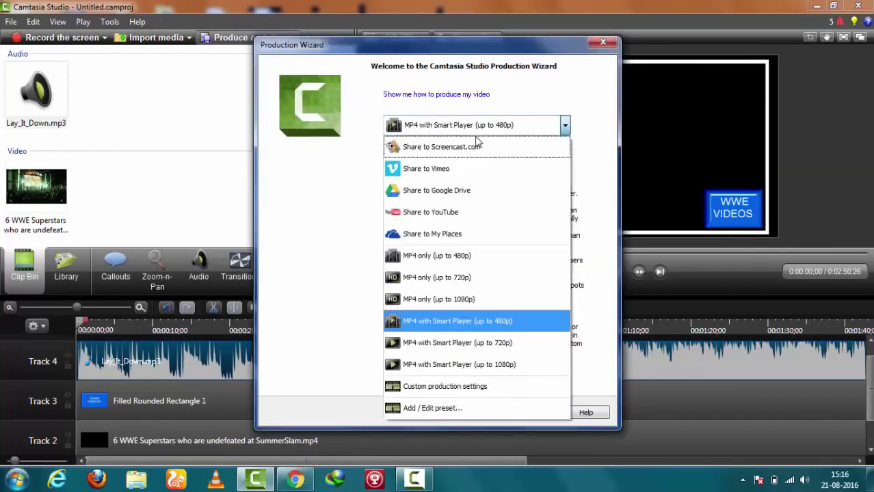
left_click(512, 122)
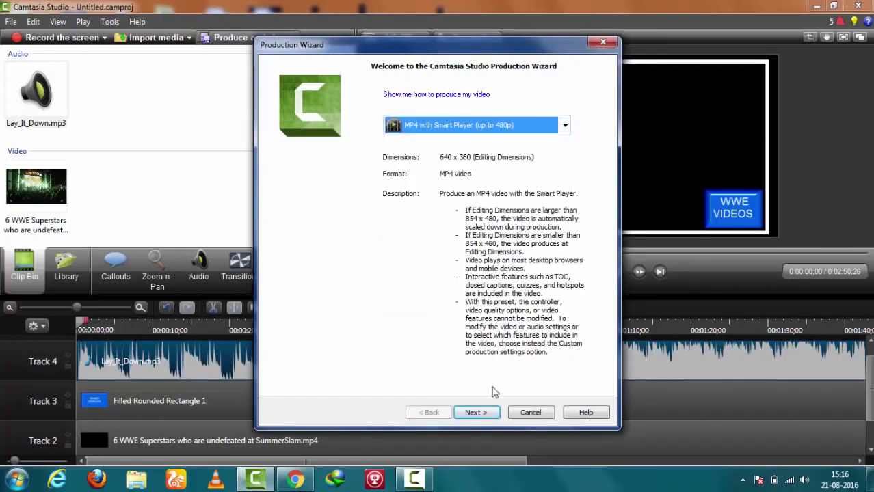
left_click(476, 412)
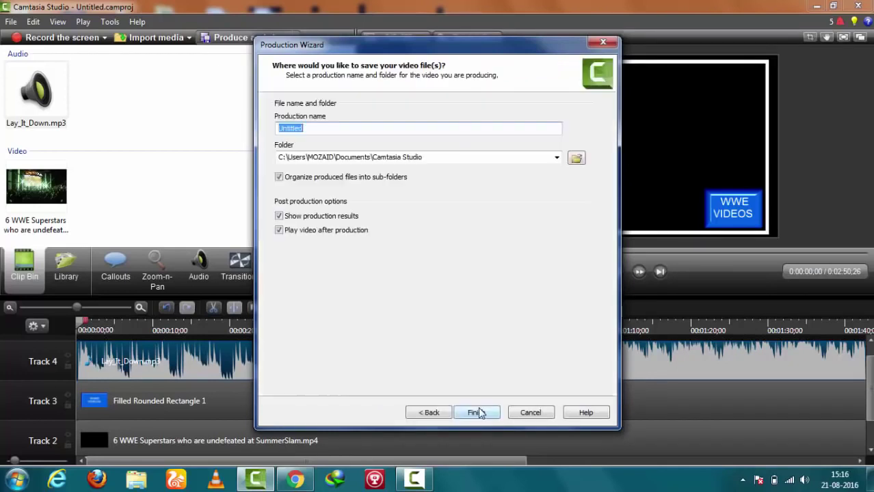
type("WWE VIDEO")
left_click(496, 411)
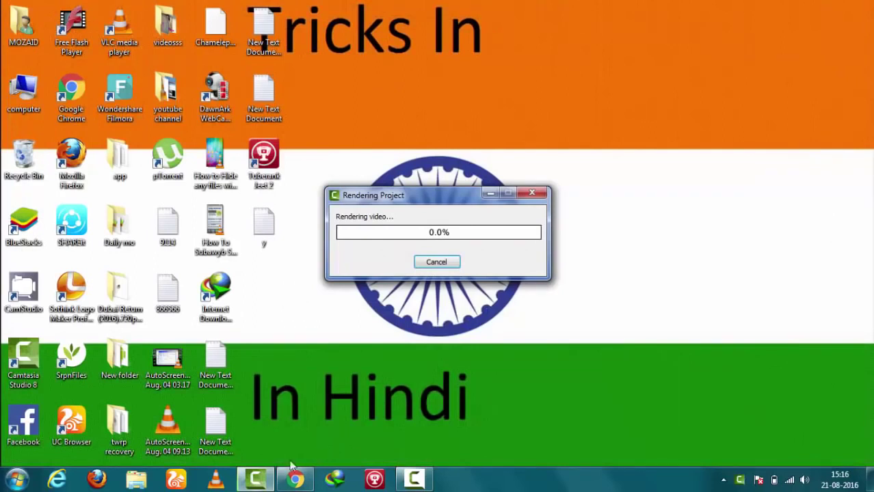
left_click(416, 480)
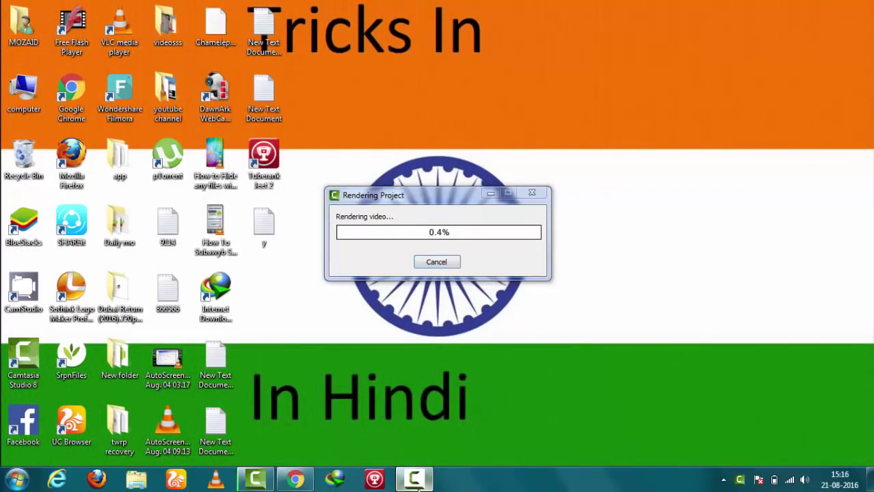